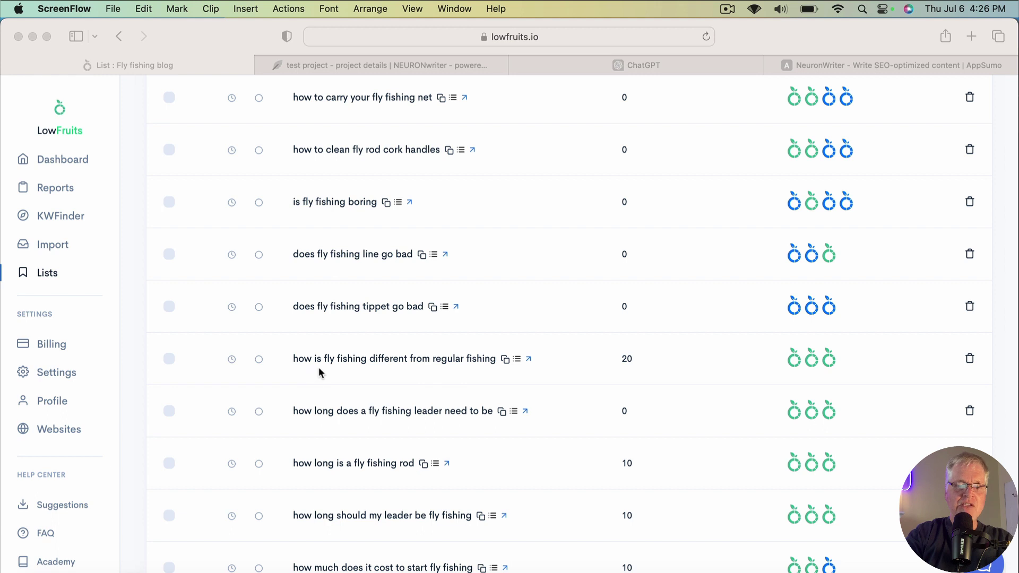
- In LowFruits, copy the keyword 'how is fly fishing different from regular fishing' from the Fly fishing blog list
click(506, 359)
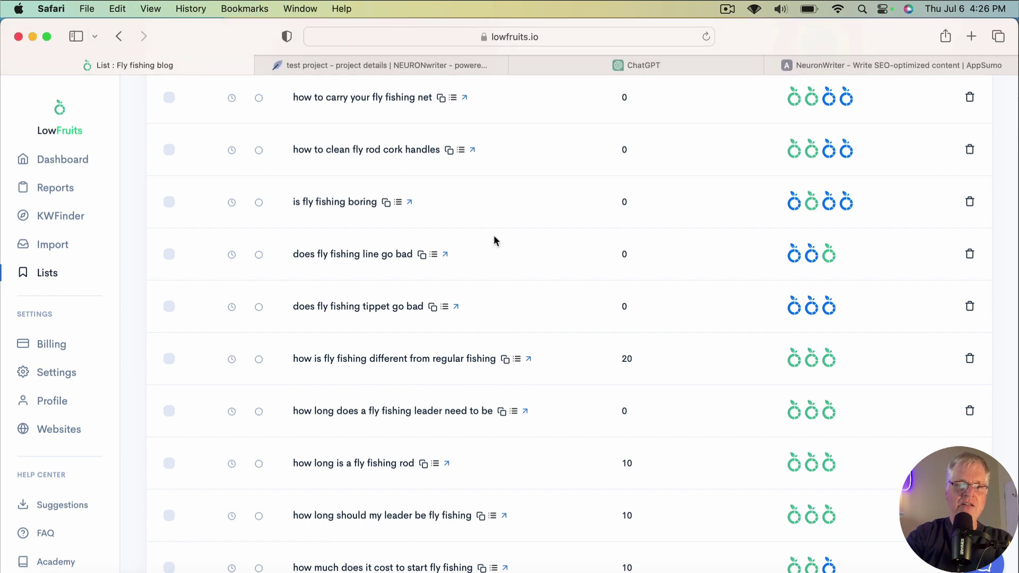
scroll(492, 201, down, 3)
- Create a NeuronWriter query for 'how is fly fishing different from regular fishing' and start its analysis
click(484, 64)
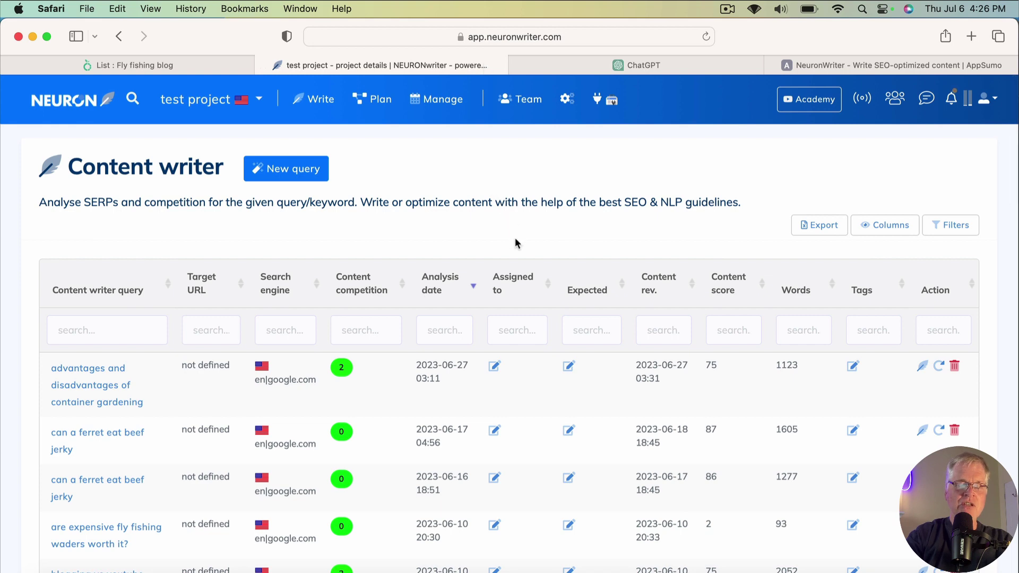
click(286, 171)
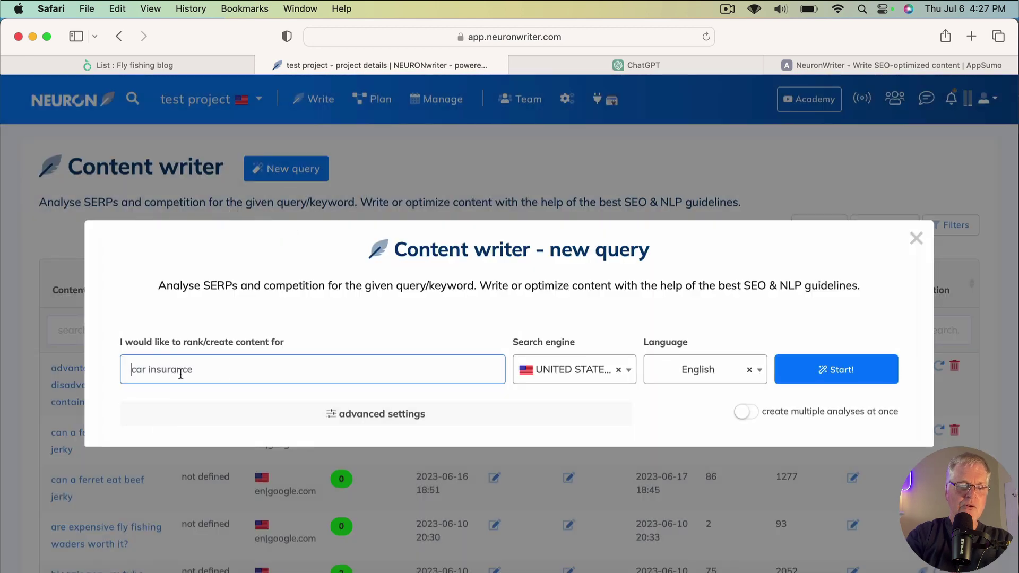
key(super+v)
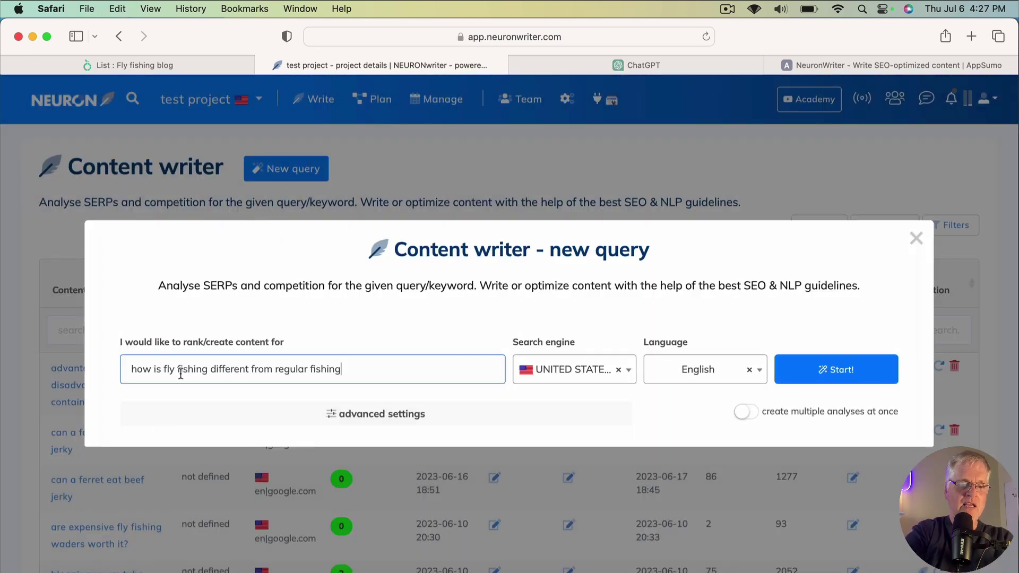
click(827, 373)
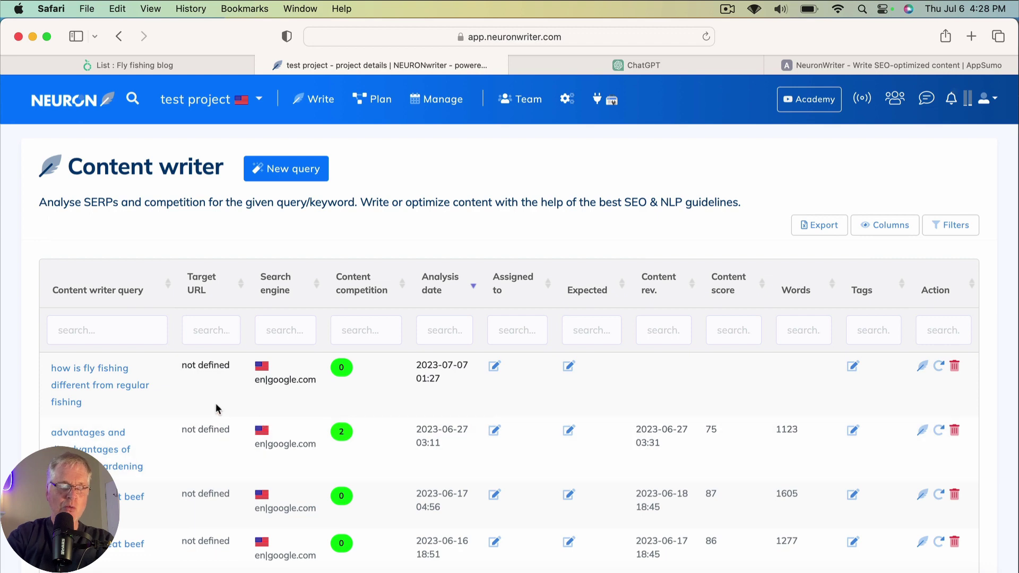
- Open the fly fishing query, keep the top 10 competitors checked, and generate the guidelines and editor
triple_click(99, 386)
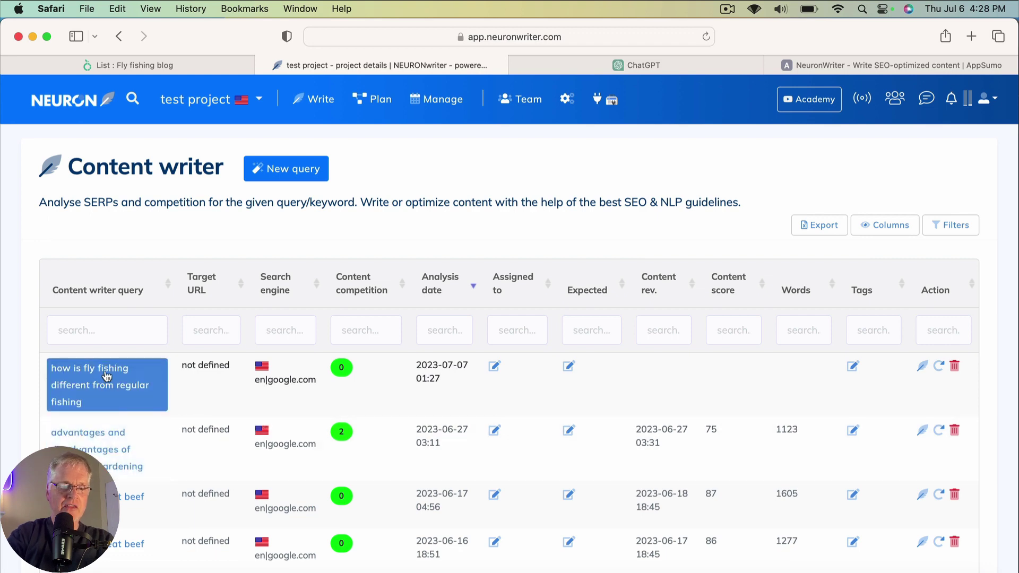
click(108, 375)
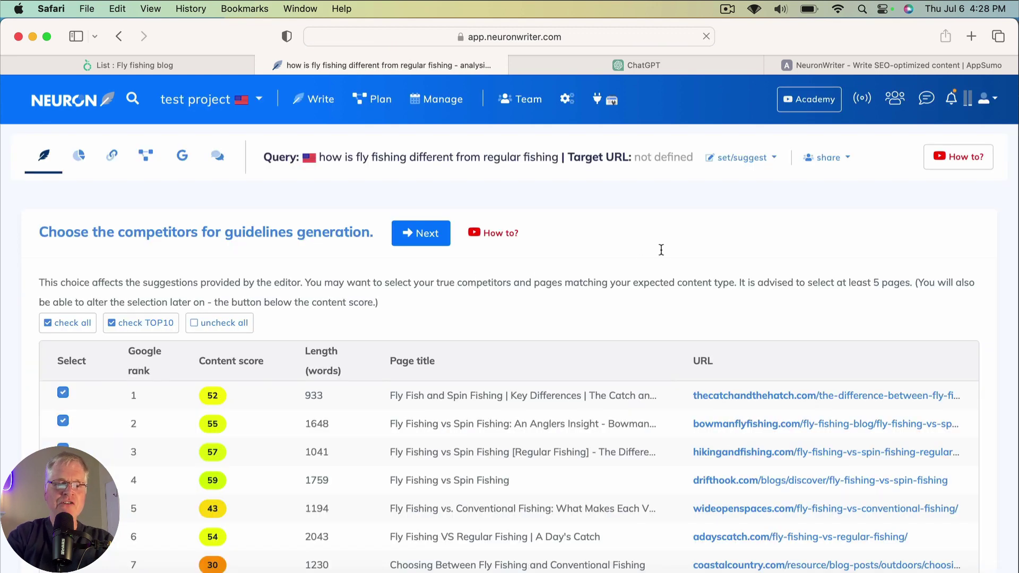
scroll(660, 255, down, 3)
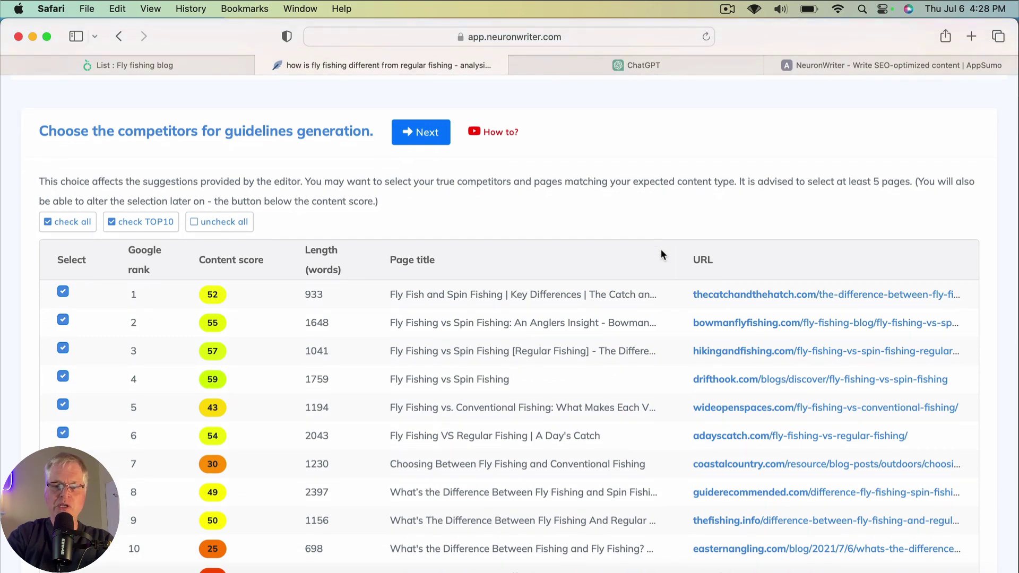
scroll(552, 377, down, 3)
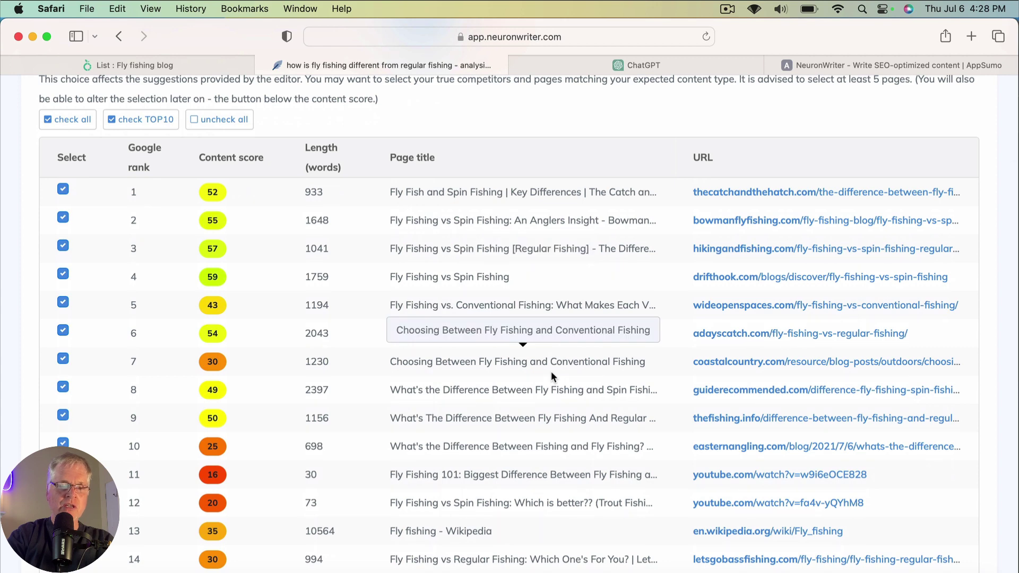
scroll(553, 376, up, 2)
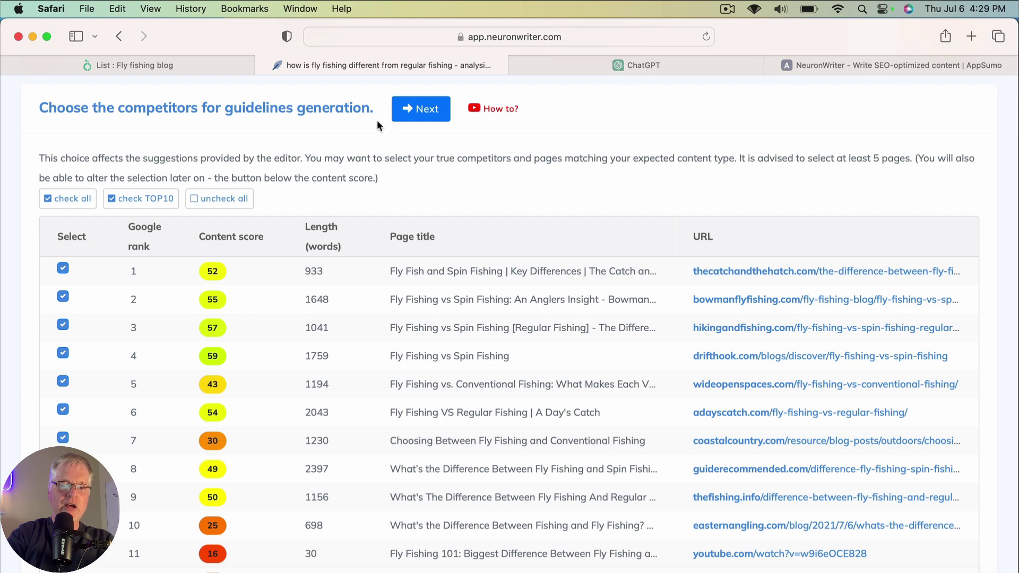
click(425, 116)
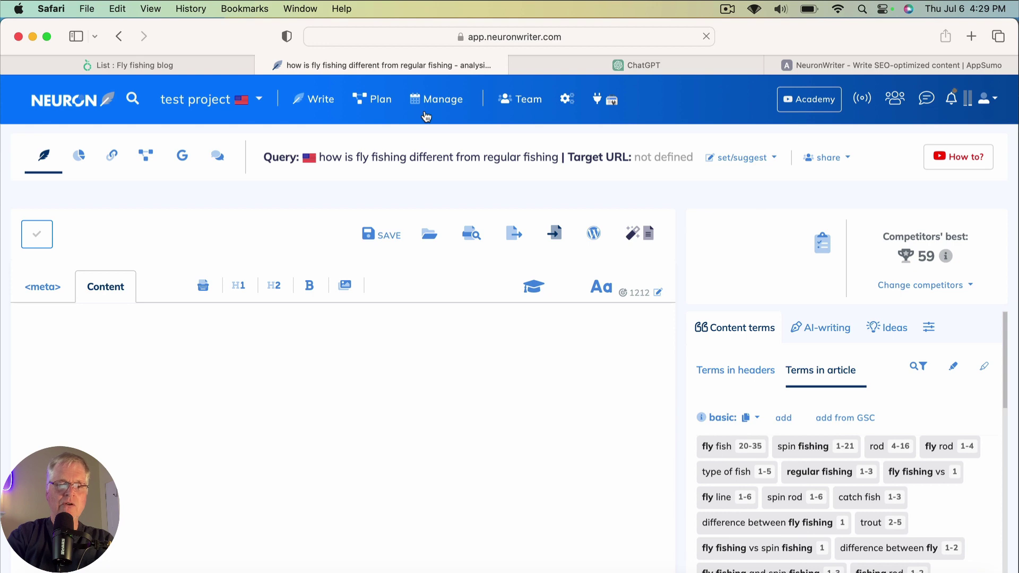
- Review the suggested Terms in article list for the empty fly fishing article
click(396, 325)
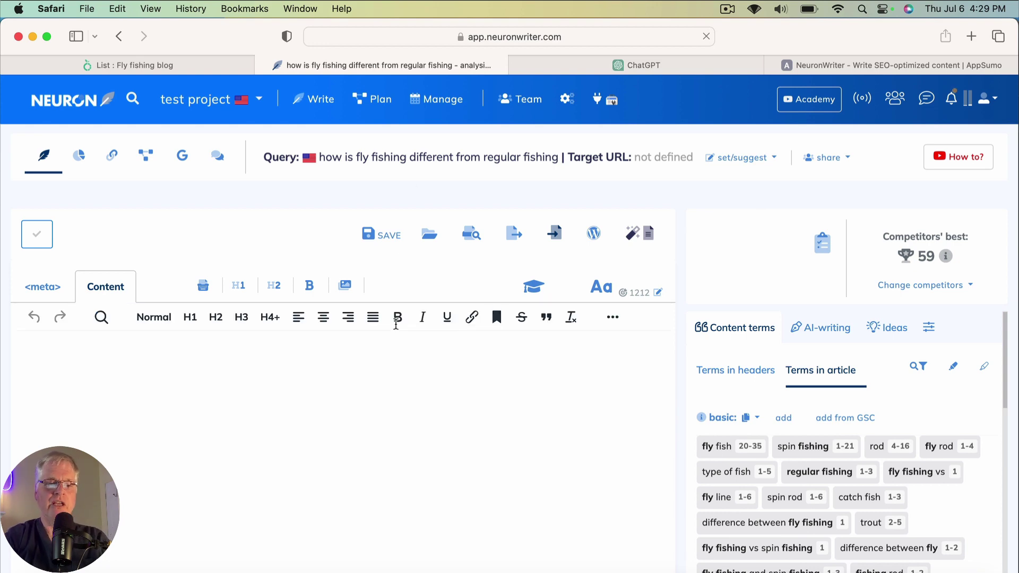
scroll(397, 325, down, 3)
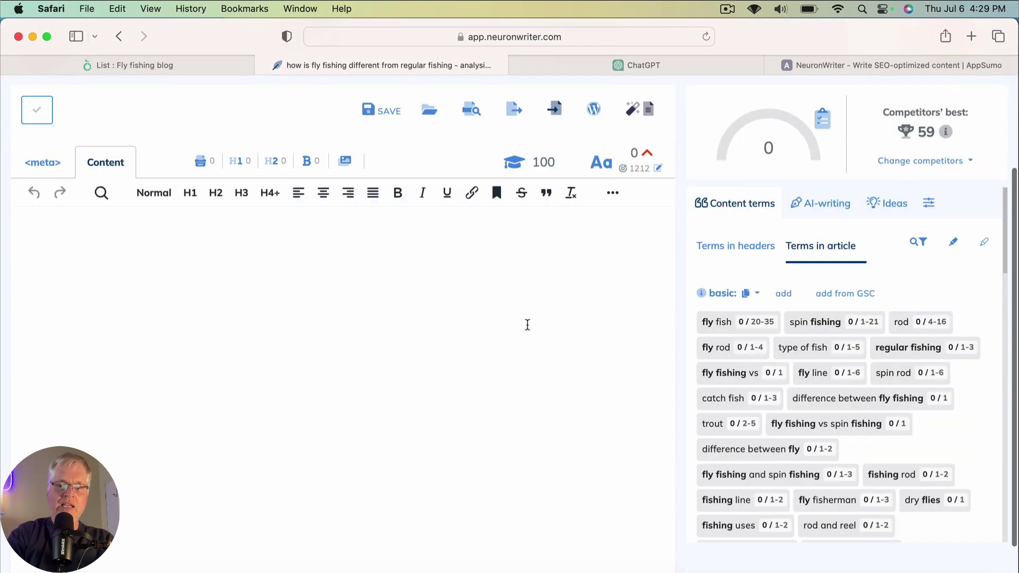
scroll(528, 325, up, 3)
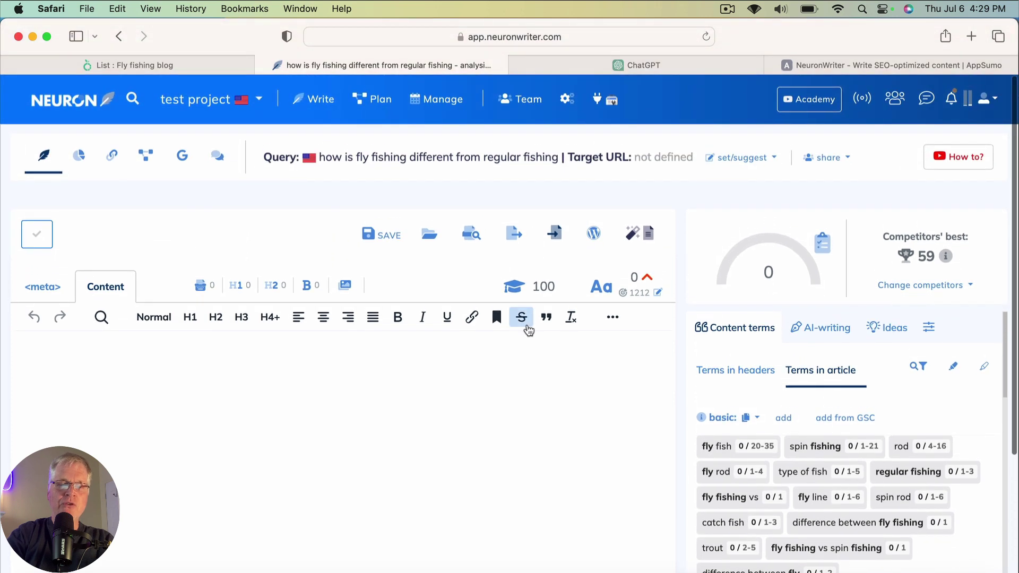
scroll(528, 330, down, 3)
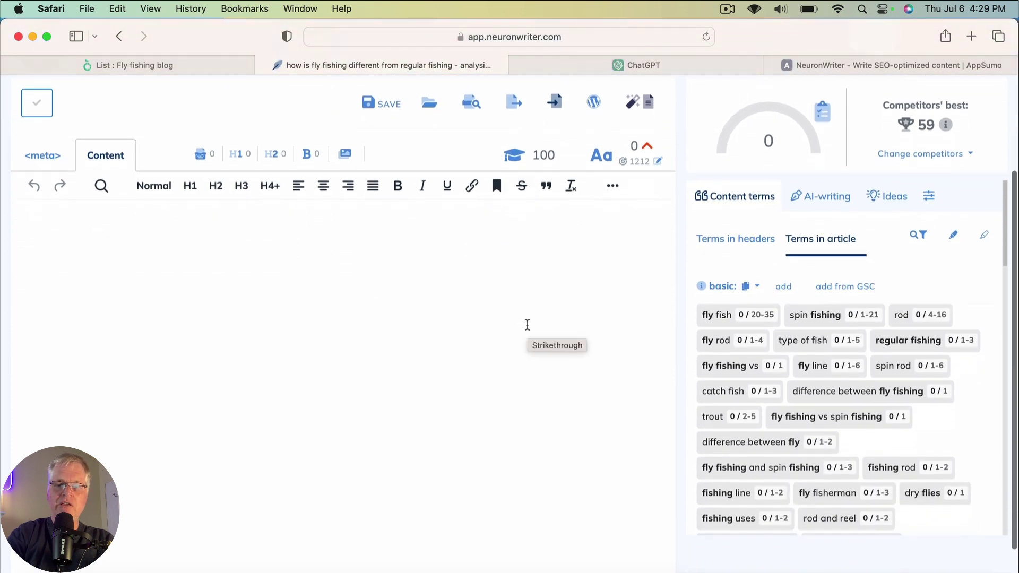
scroll(528, 325, down, 1)
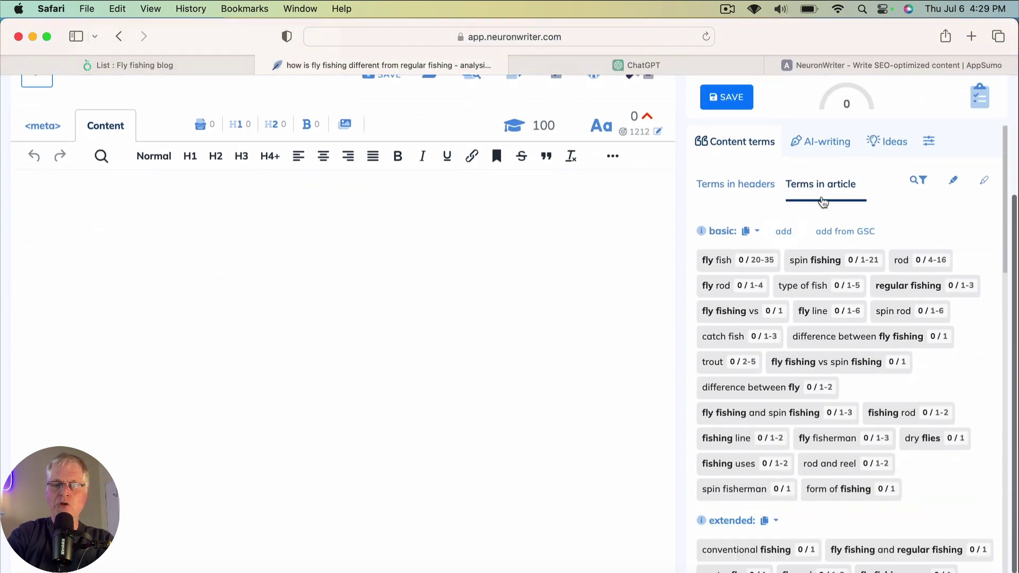
scroll(824, 333, down, 1)
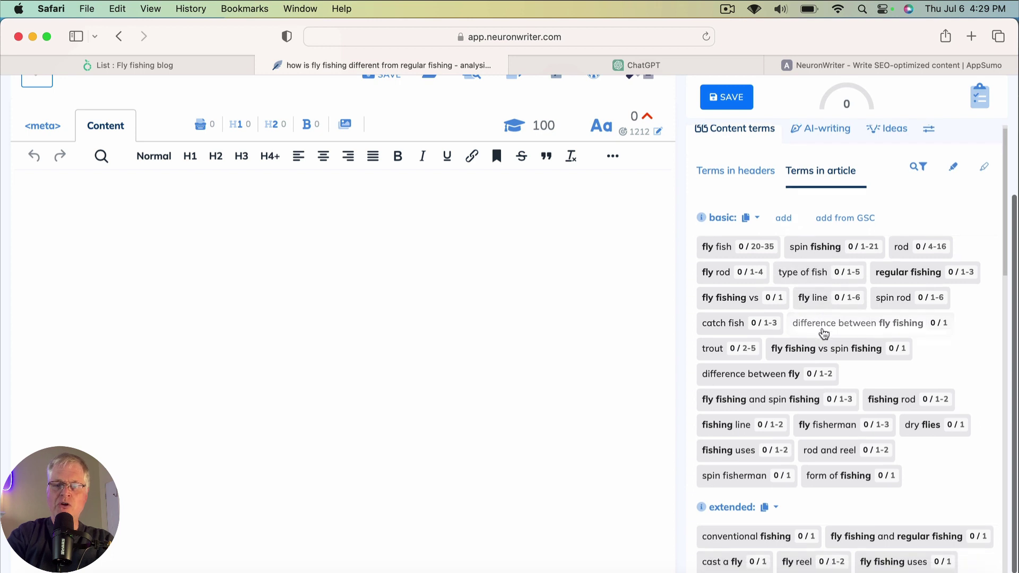
scroll(824, 333, down, 5)
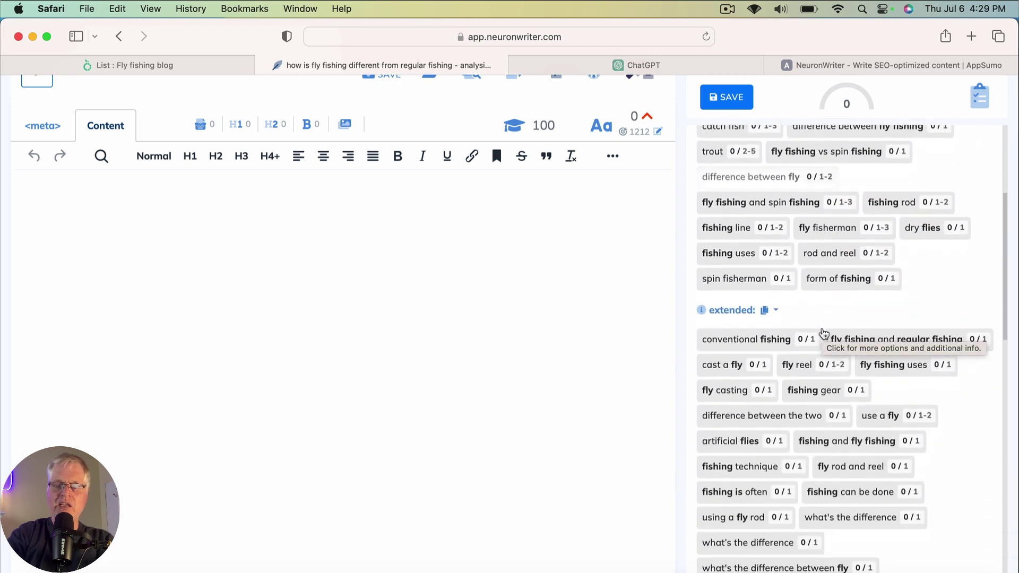
scroll(824, 333, down, 6)
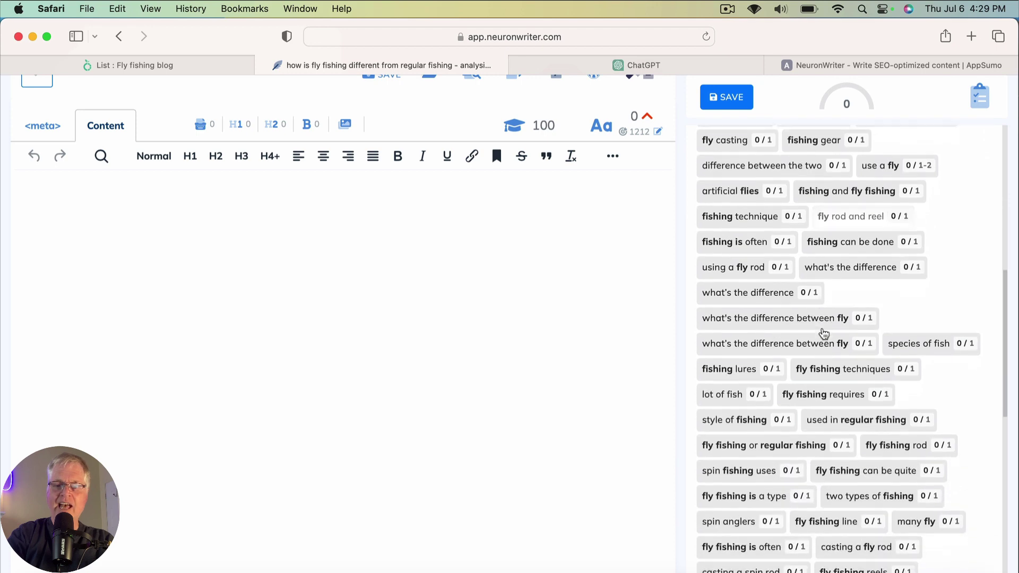
scroll(824, 334, down, 4)
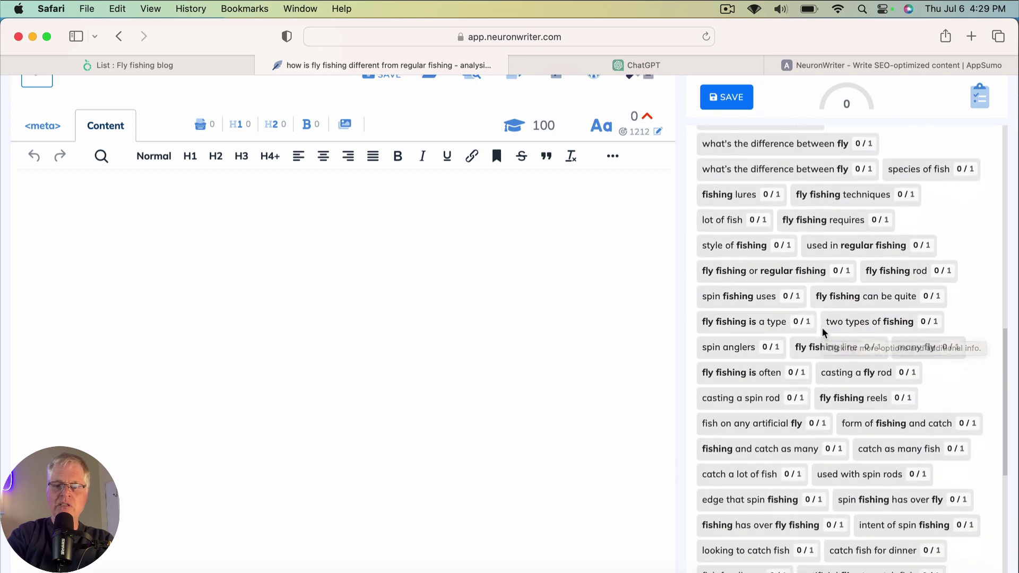
scroll(824, 333, down, 3)
scroll(824, 333, up, 12)
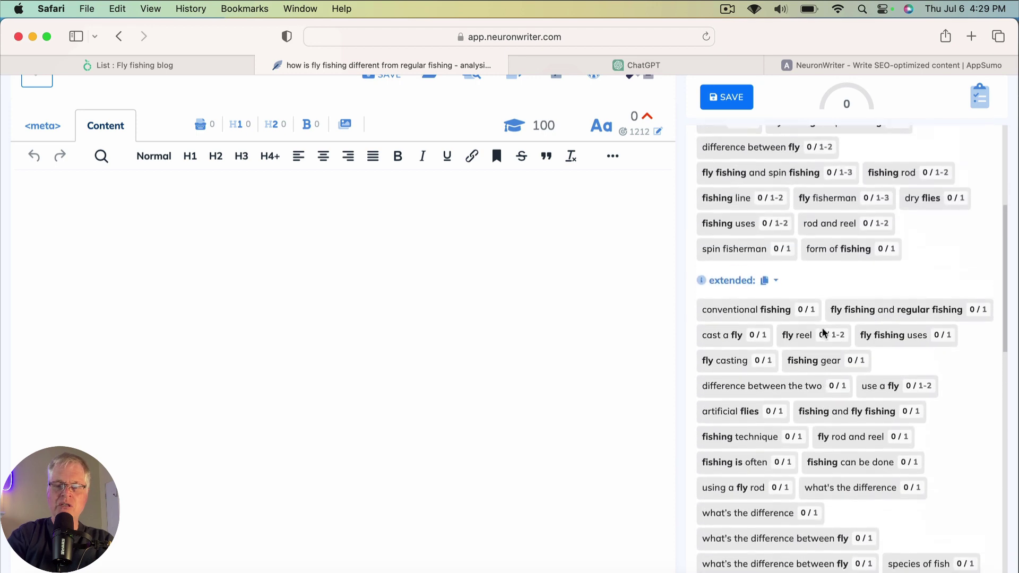
scroll(824, 334, up, 5)
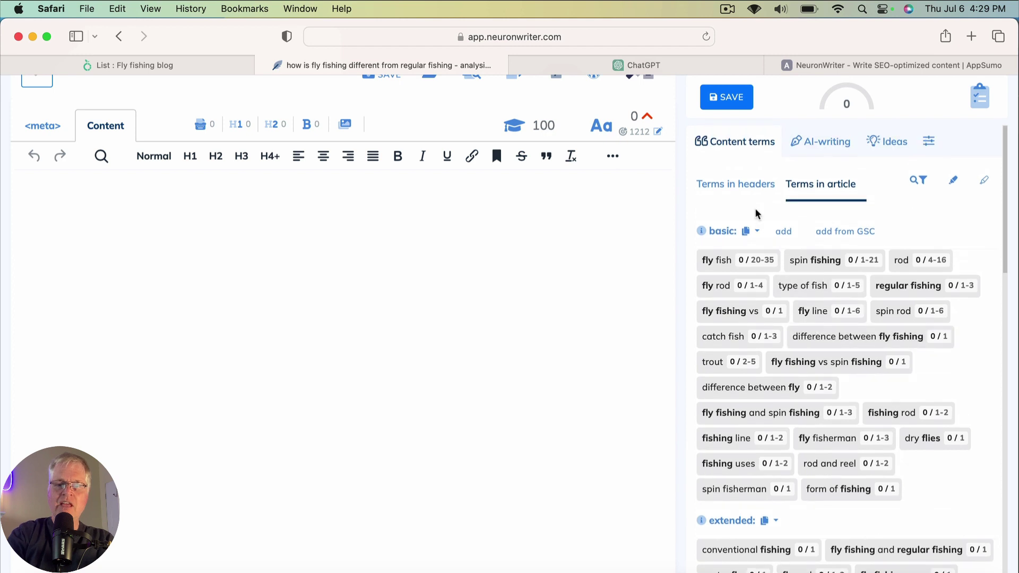
- Show the Terms in headers list down to the H2 terms: fly fish 80%, spin fishing 50%, fly fishing vs 40%
click(748, 191)
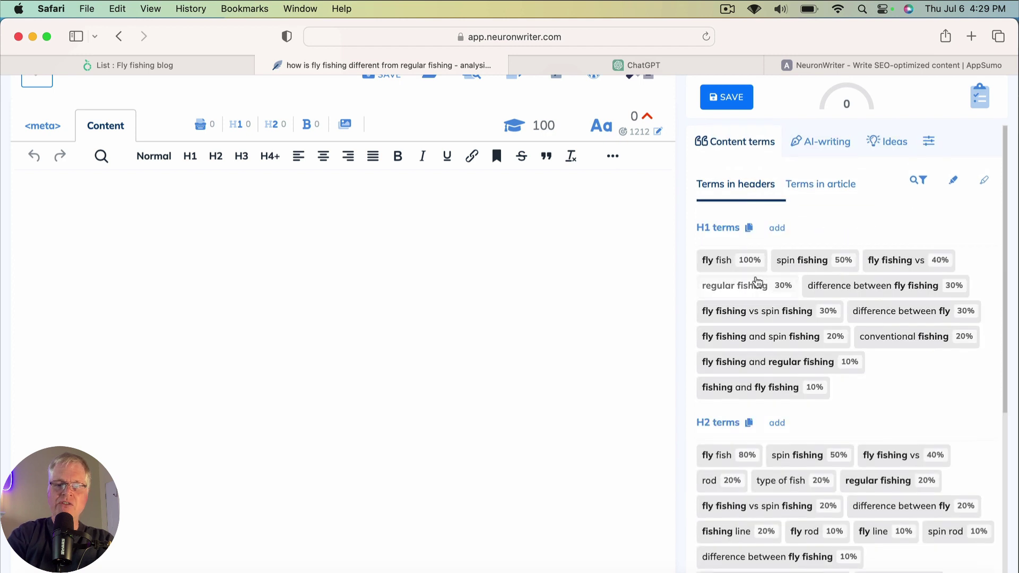
scroll(794, 310, down, 1)
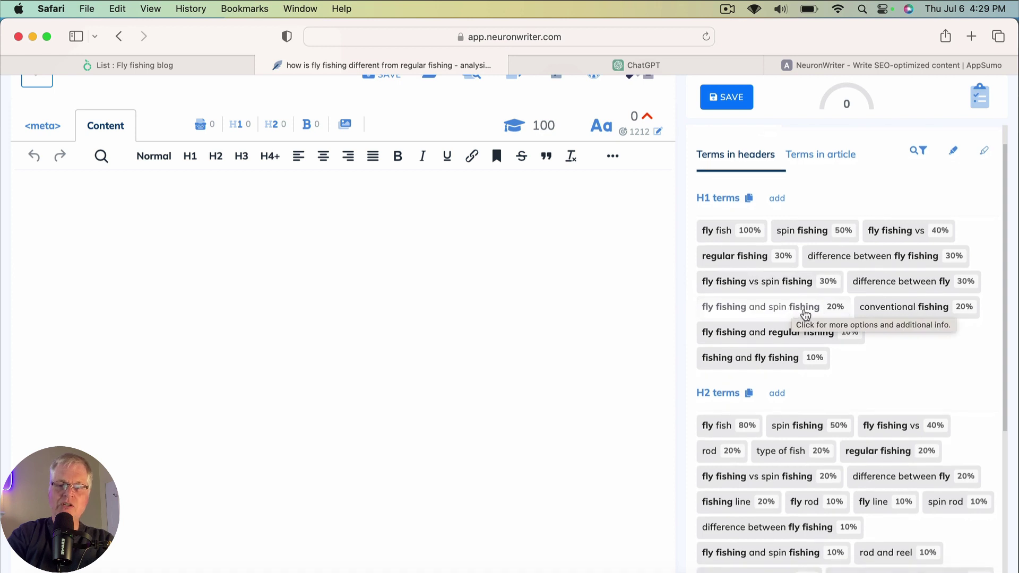
scroll(802, 311, down, 2)
scroll(807, 285, down, 7)
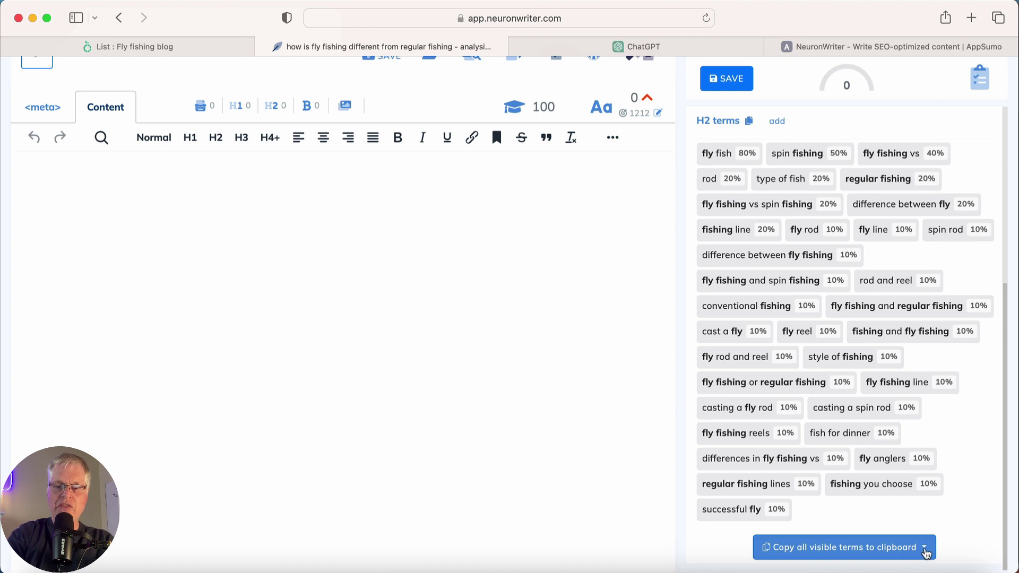
- Copy the visible H2 terms to the clipboard as a ChatGPT prompt with suggested terms
click(925, 548)
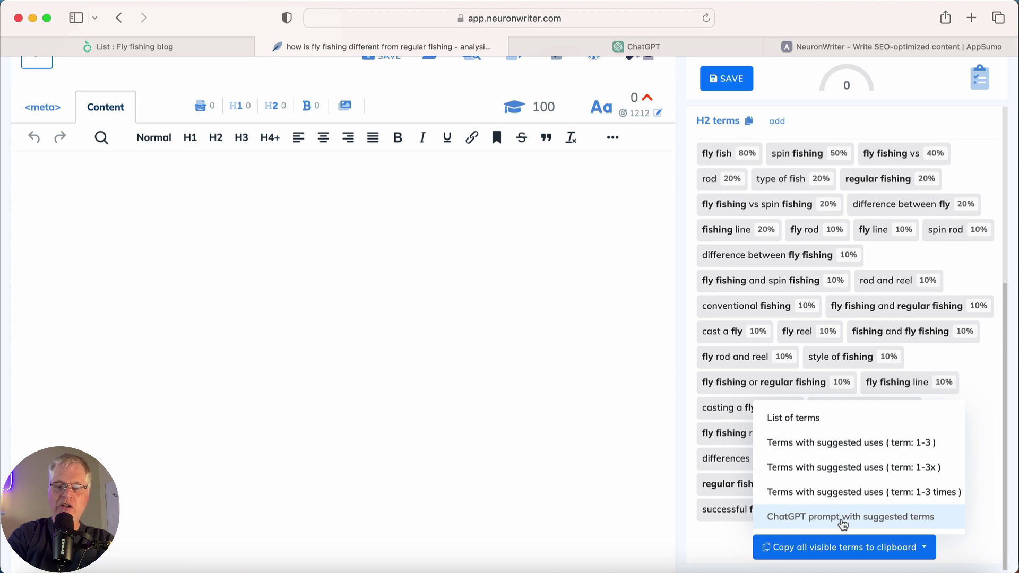
click(844, 525)
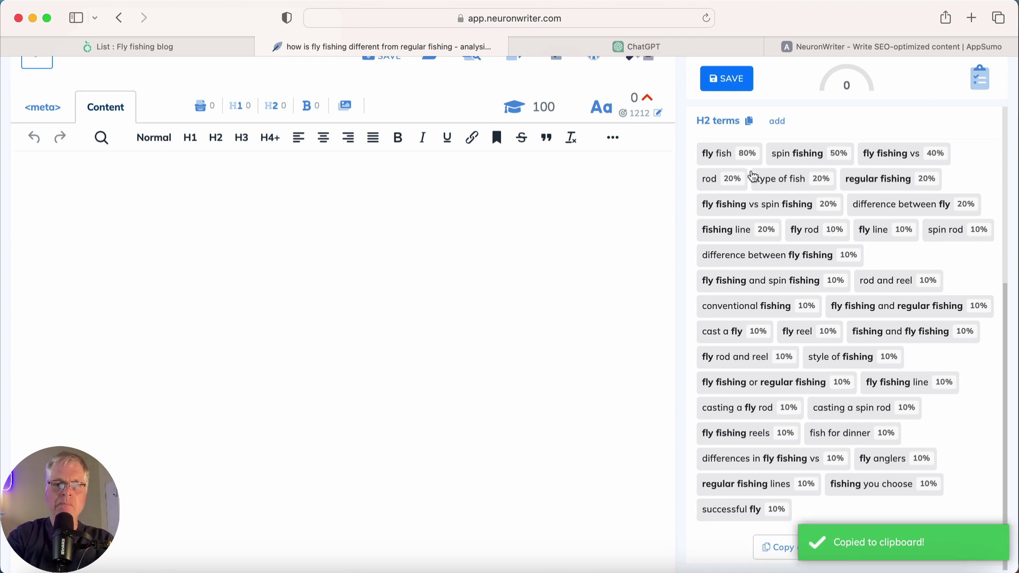
- Paste the 2000-word blog-post prompt template with its TITLETERMS, H1TERMS, H2TERMS and TERMS placeholders into ChatGPT
click(730, 50)
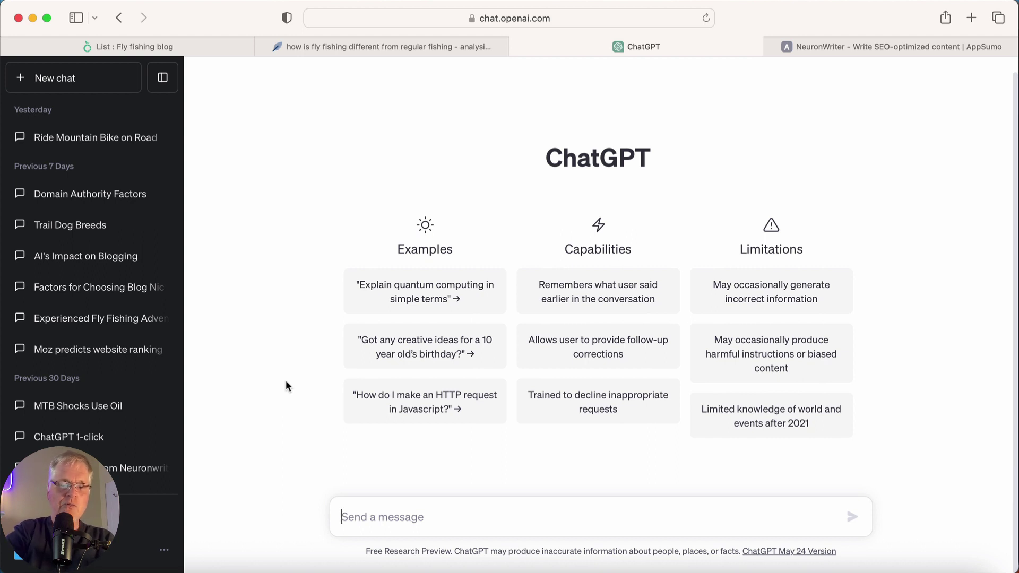
key(super+v)
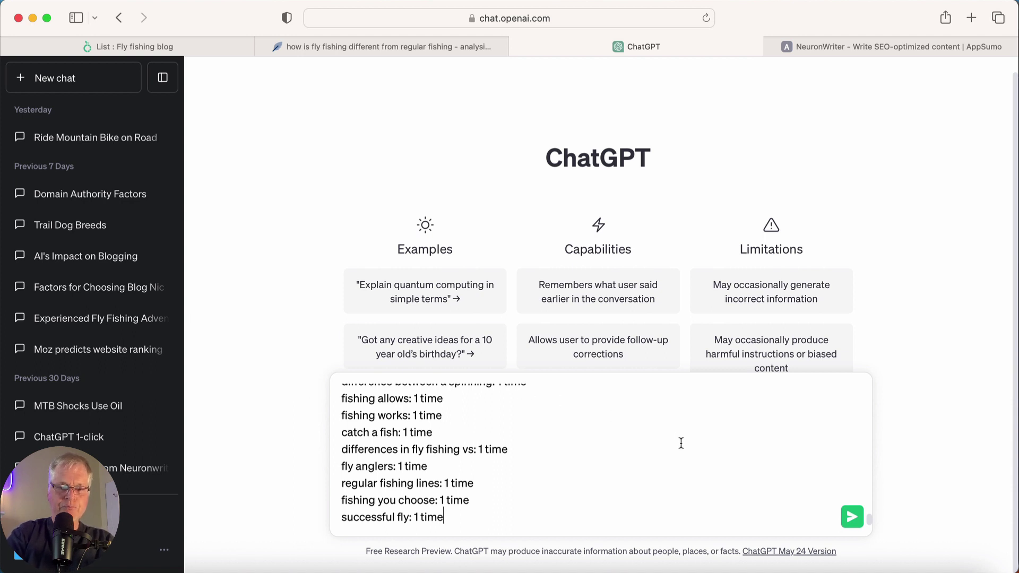
scroll(674, 451, up, 15)
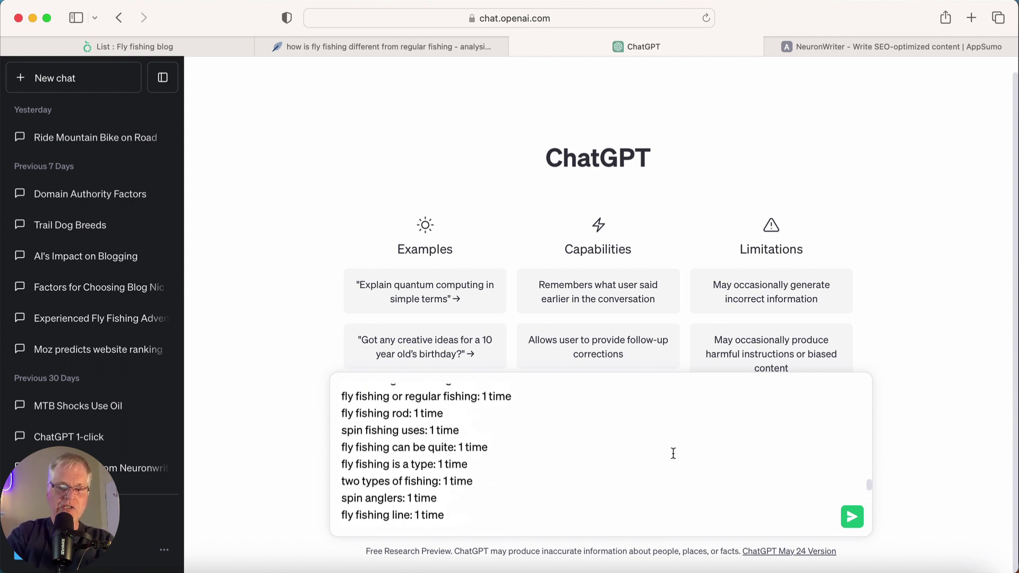
scroll(673, 453, up, 15)
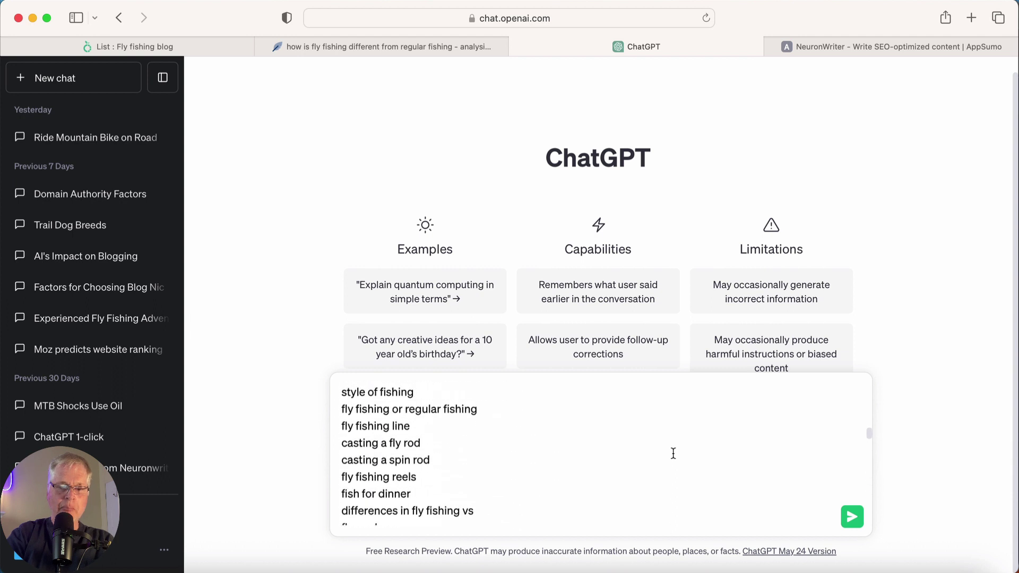
scroll(673, 453, up, 15)
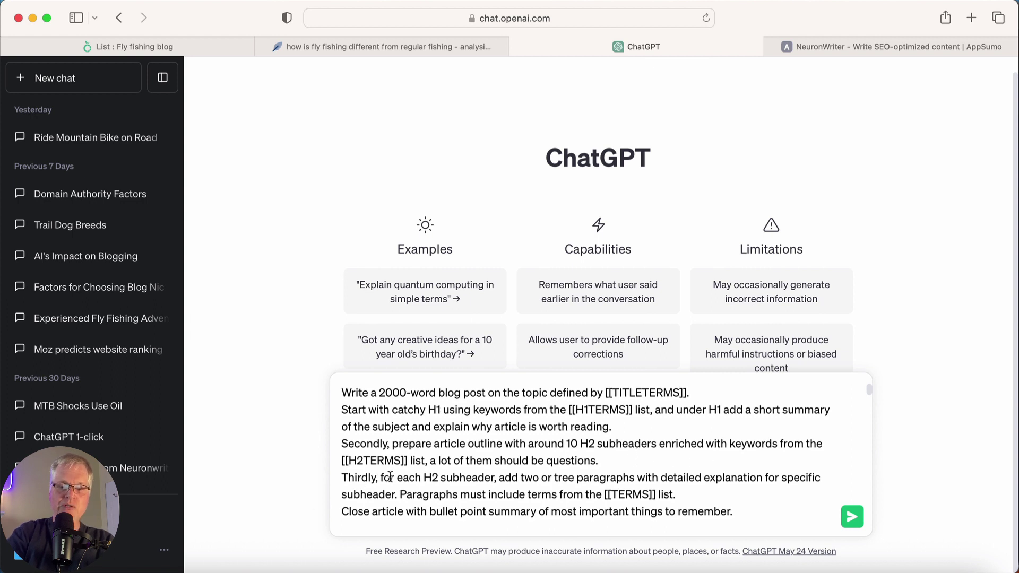
- Paste the title, H1, H2 and body term lists under the prompt, e.g. 'fishing rod: 1-2 times', and review them
key(super+v)
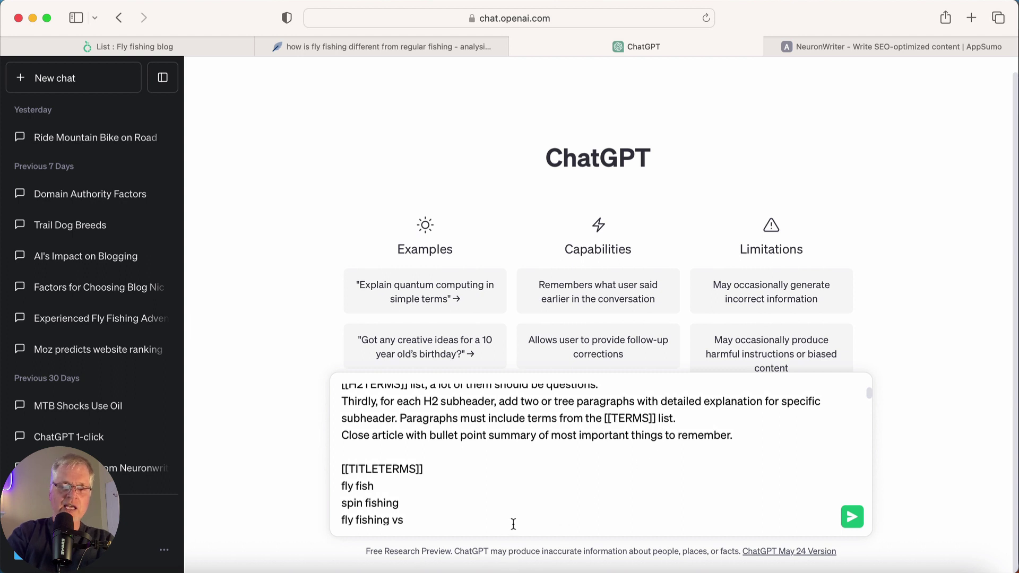
scroll(513, 520, down, 4)
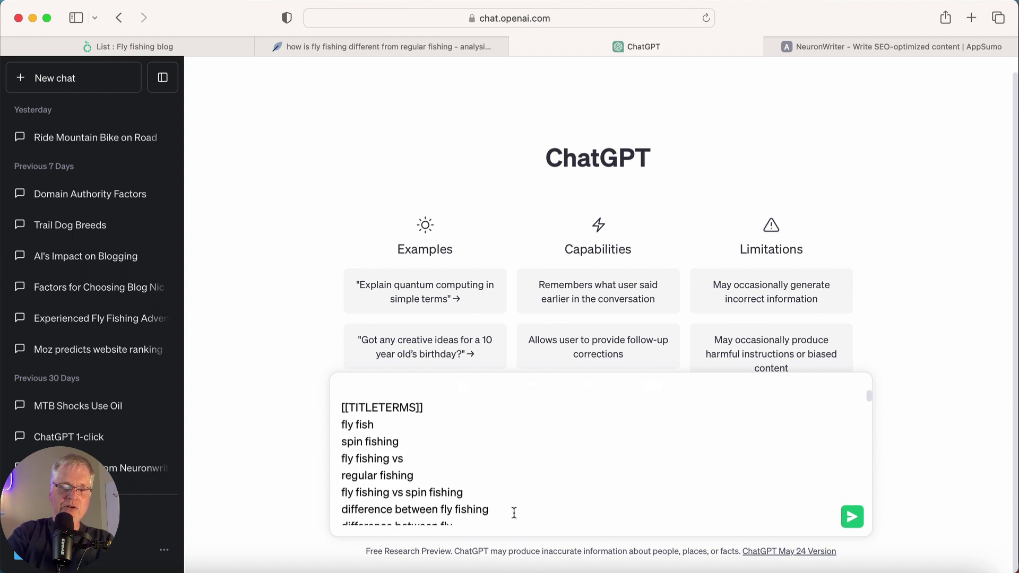
scroll(513, 513, down, 9)
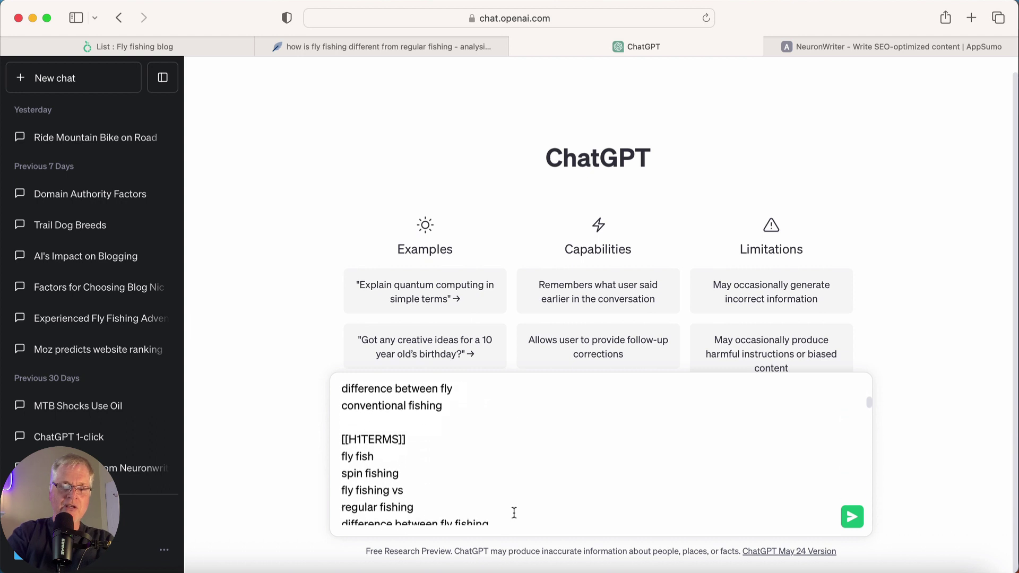
scroll(514, 513, down, 3)
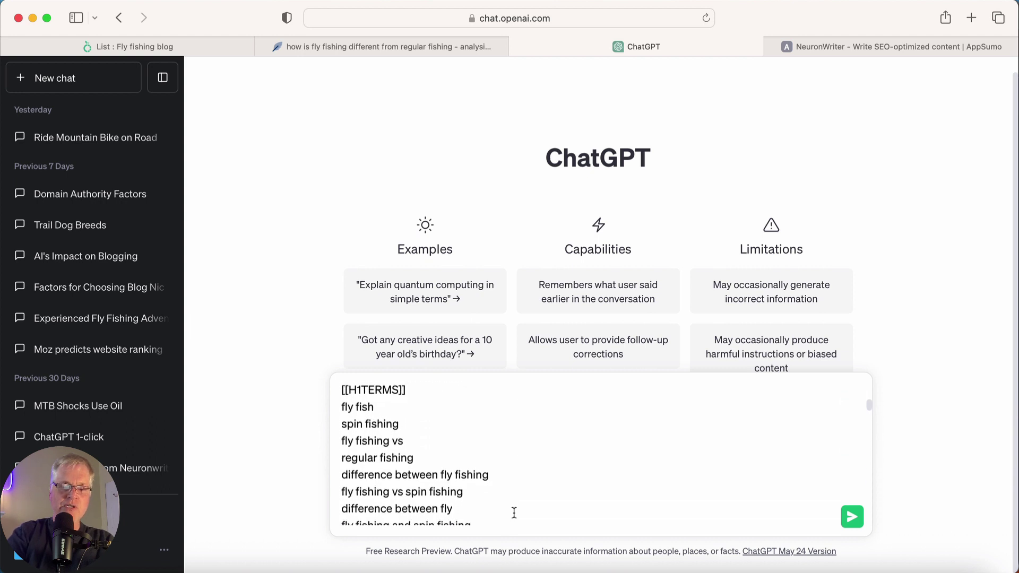
scroll(514, 513, down, 13)
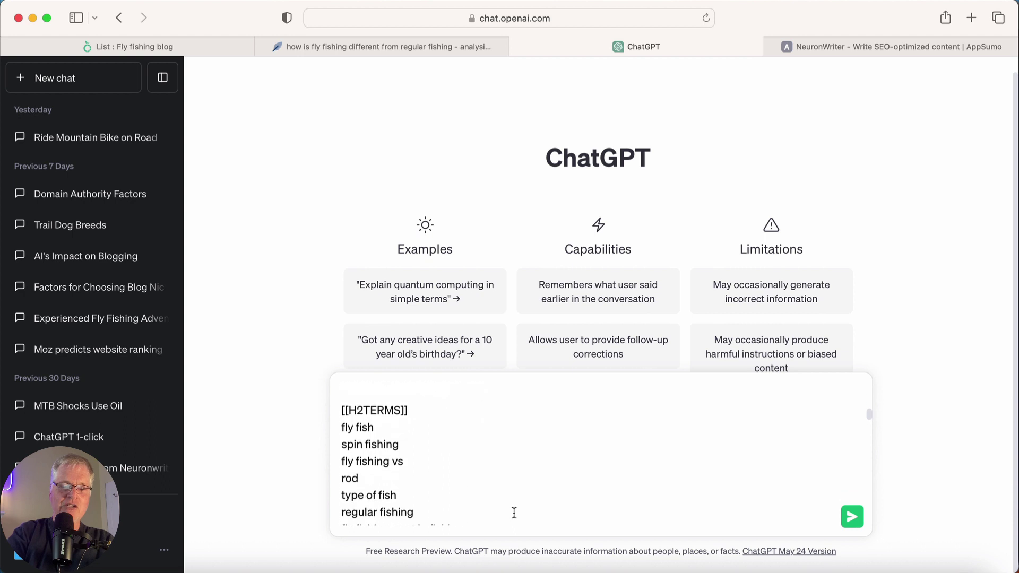
scroll(514, 512, down, 4)
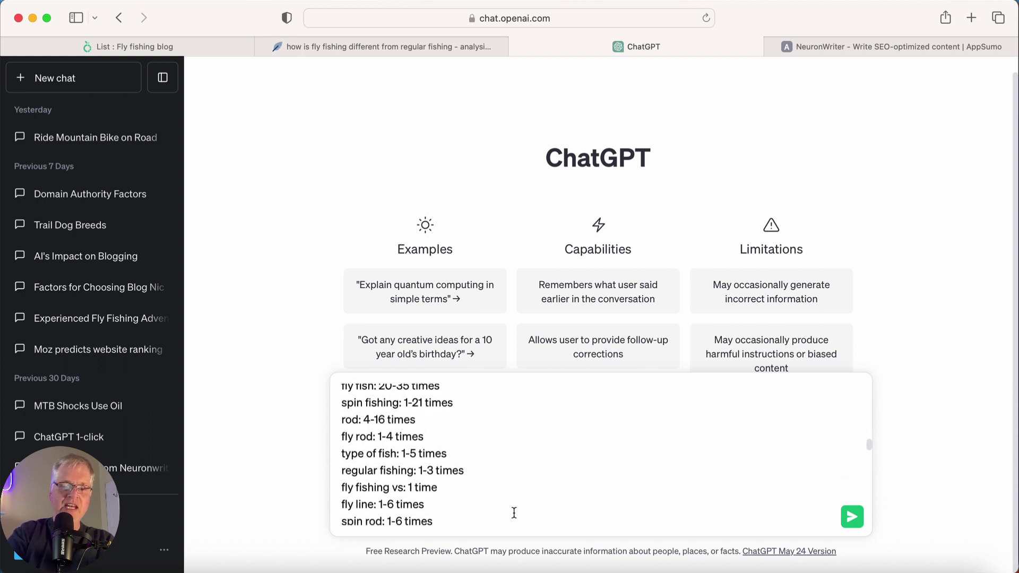
scroll(514, 513, down, 6)
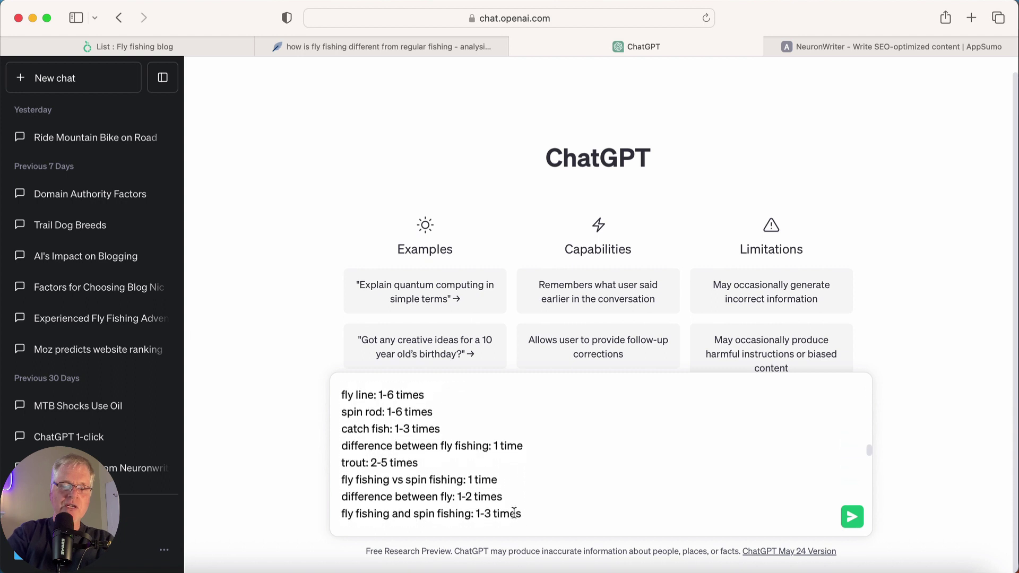
scroll(514, 513, down, 5)
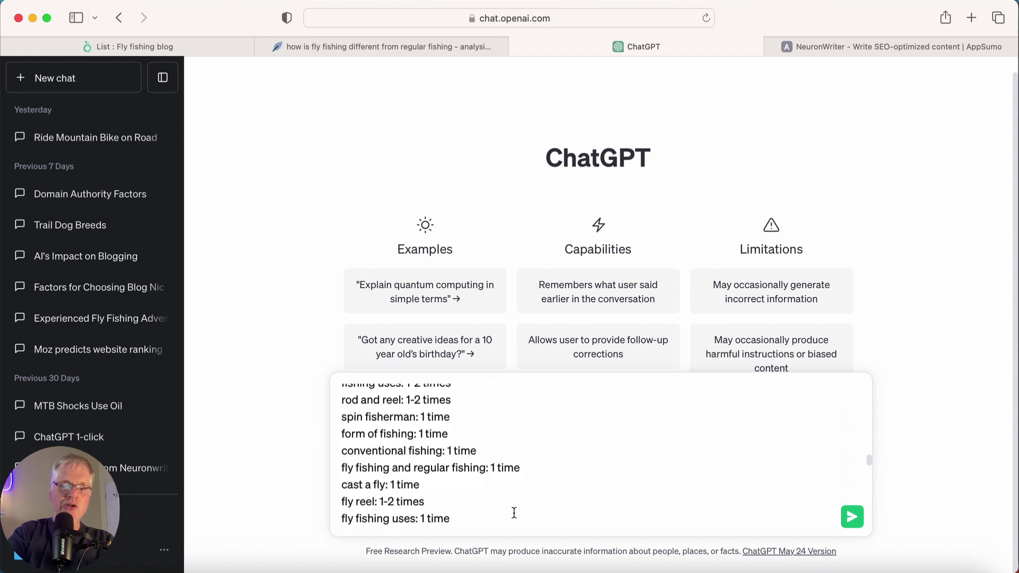
scroll(514, 513, down, 5)
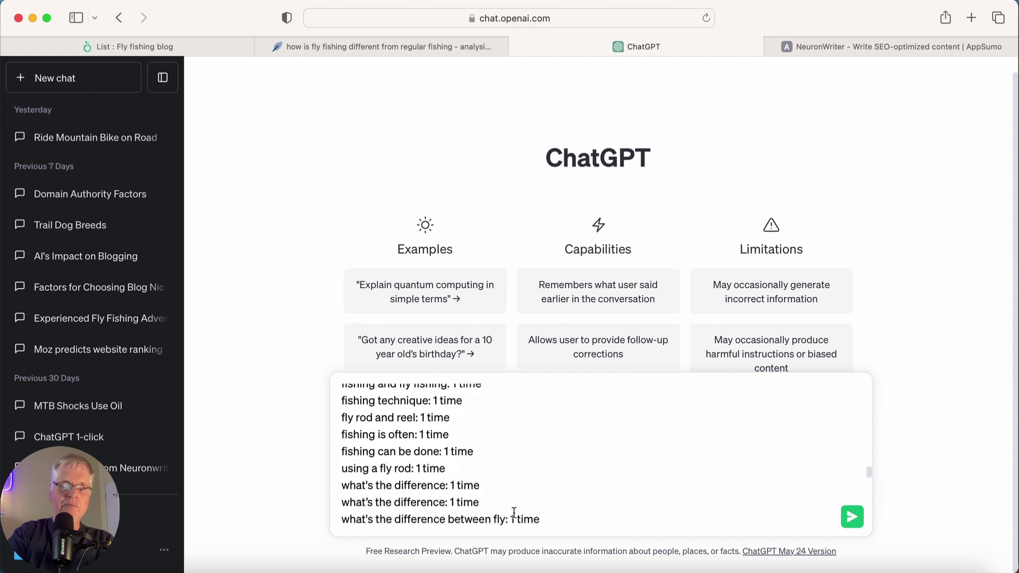
scroll(514, 513, down, 4)
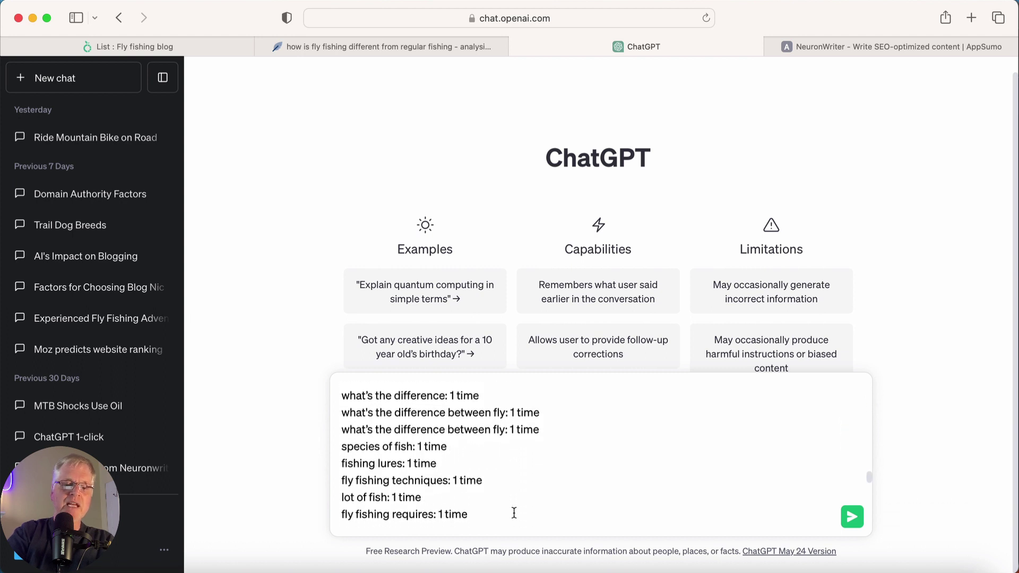
scroll(514, 513, down, 5)
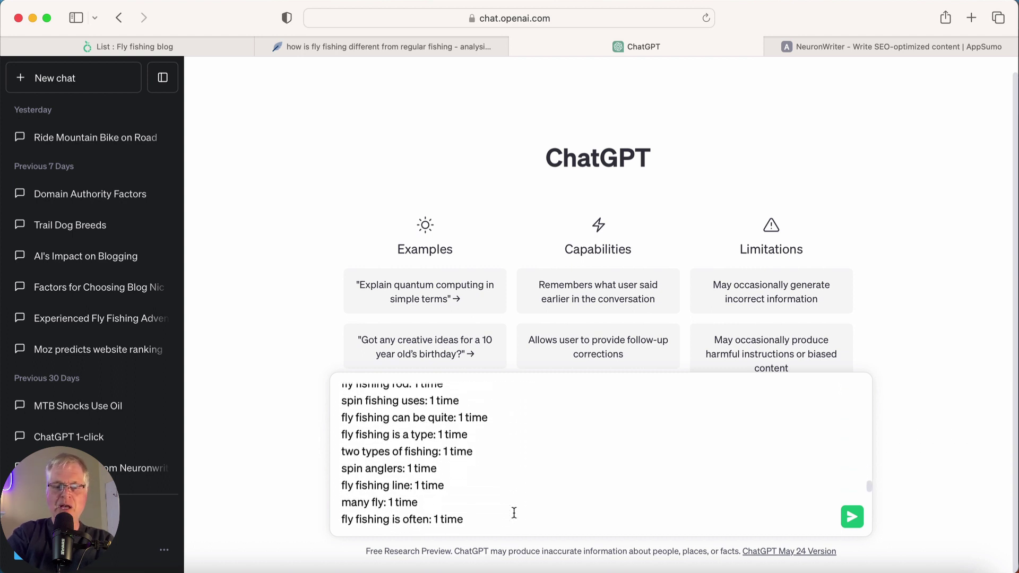
scroll(514, 513, down, 9)
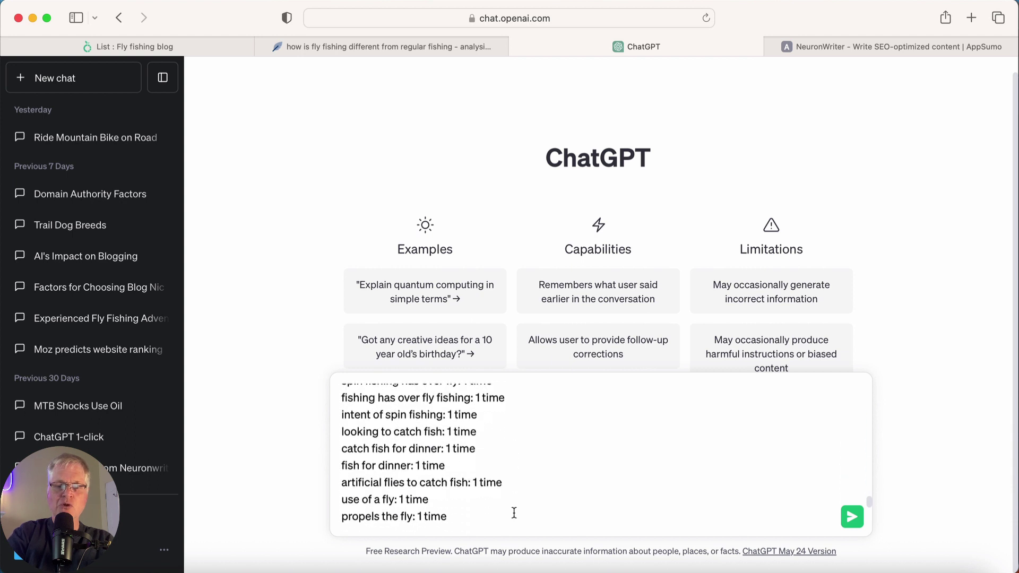
scroll(514, 512, up, 1)
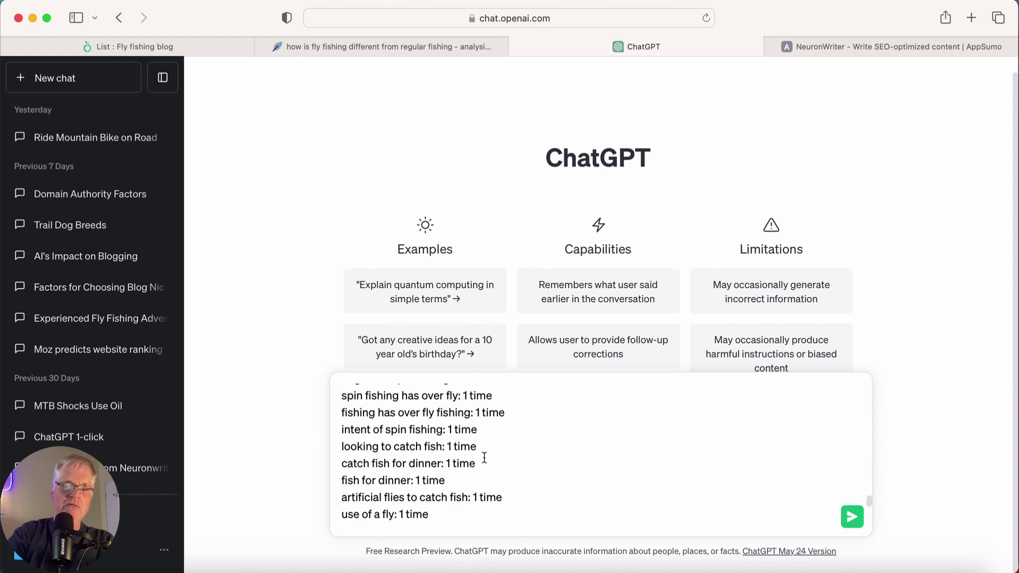
scroll(485, 458, up, 10)
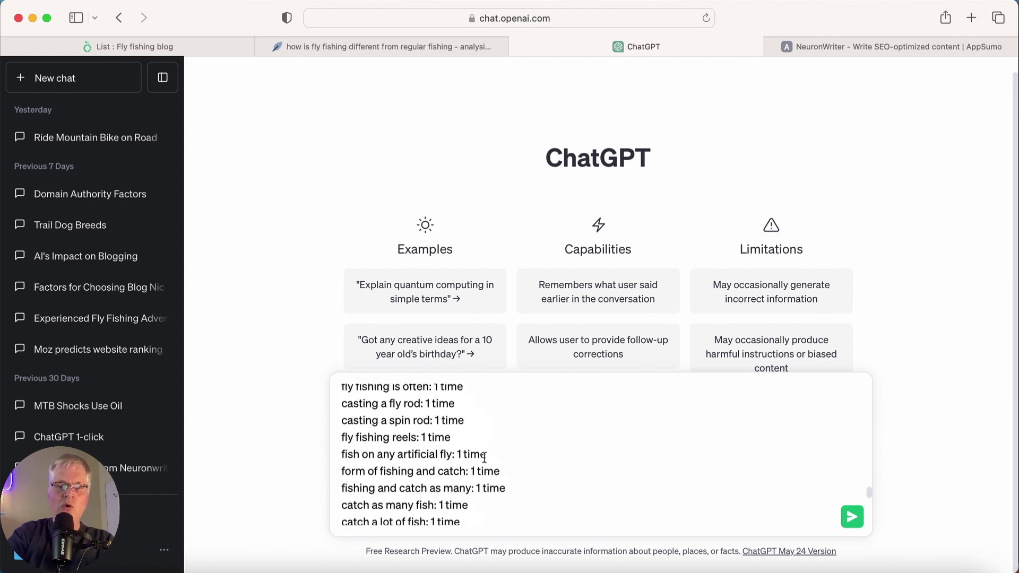
scroll(484, 458, up, 10)
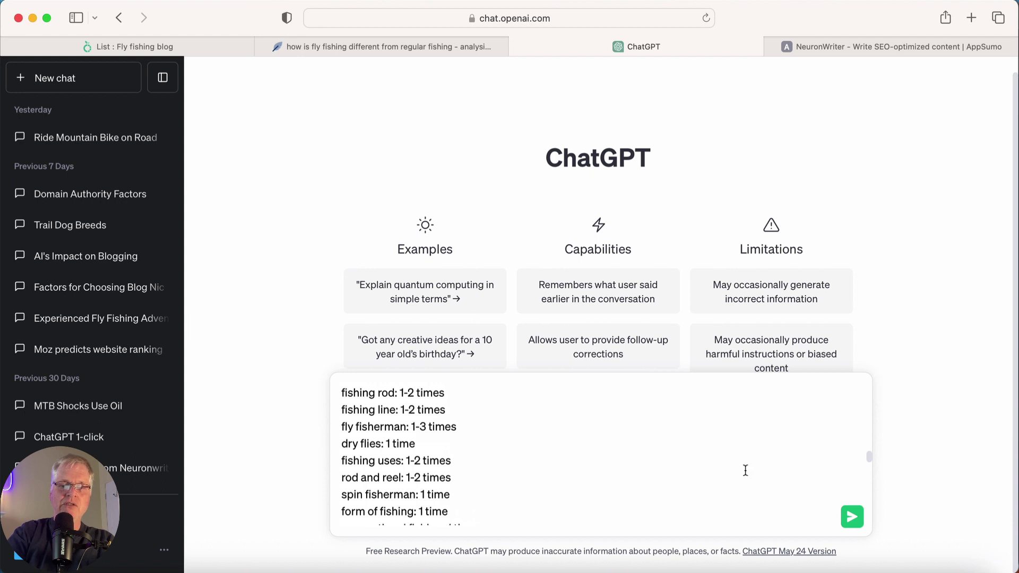
- Send the filled prompt so ChatGPT writes the fly fishing versus regular fishing article
click(852, 518)
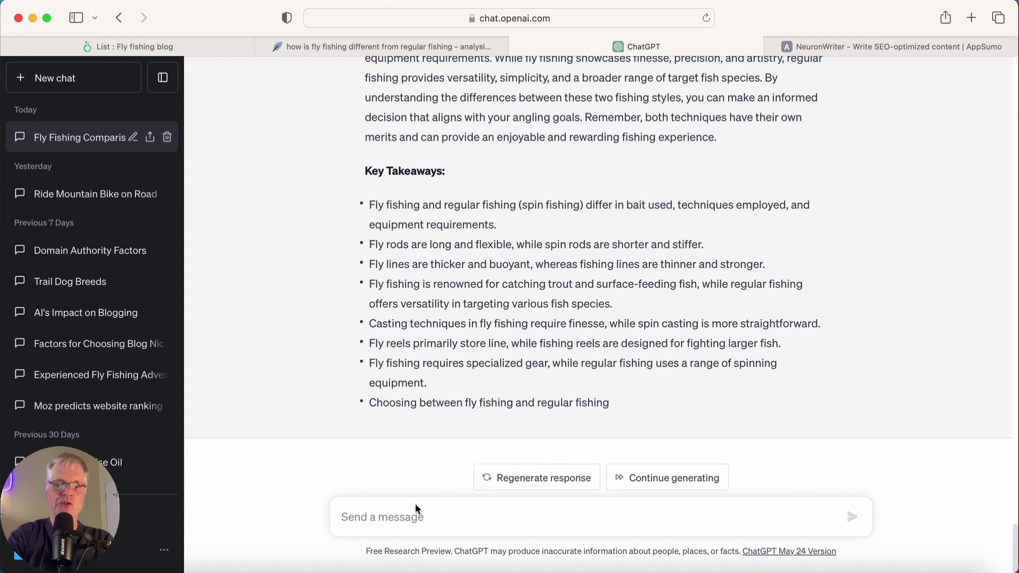
- Send 'continue prompt' so ChatGPT finishes the article with its Bullet Point Summary
click(404, 515)
text(c)
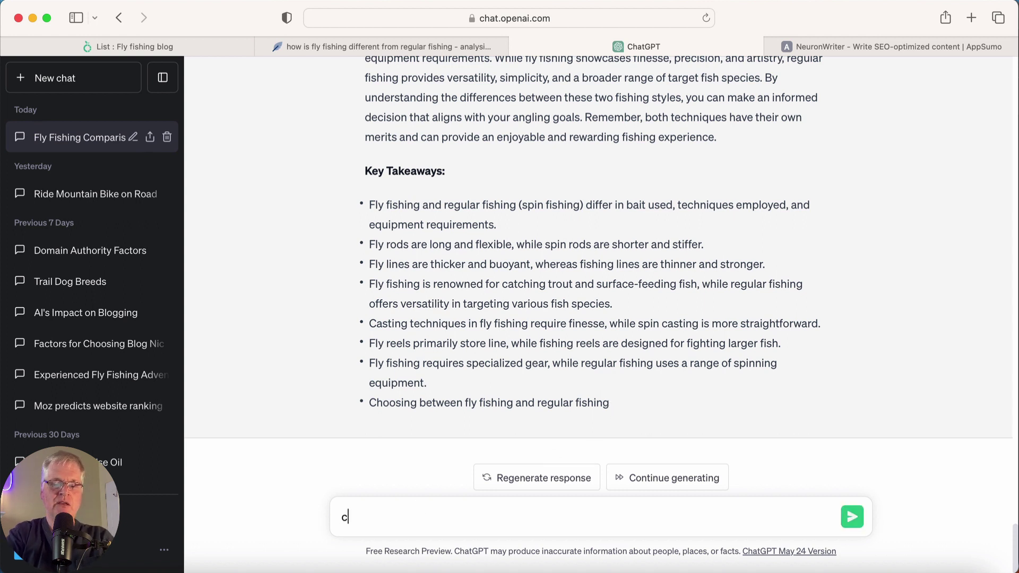
text(ontinue prompt)
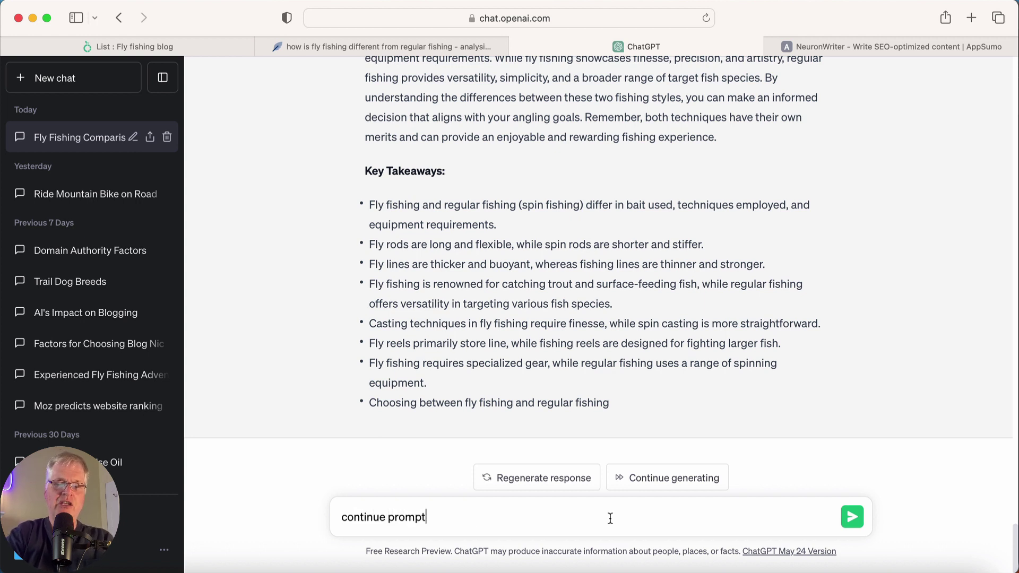
click(853, 517)
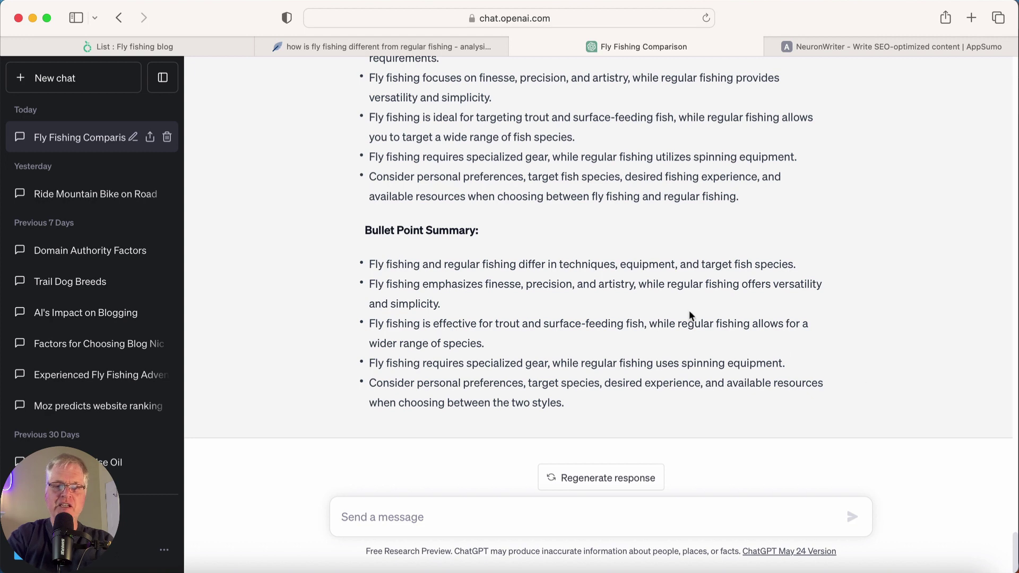
- Scroll back through the generated fly fishing article to review the full reply
scroll(689, 312, up, 6)
scroll(690, 313, up, 15)
scroll(690, 313, up, 2)
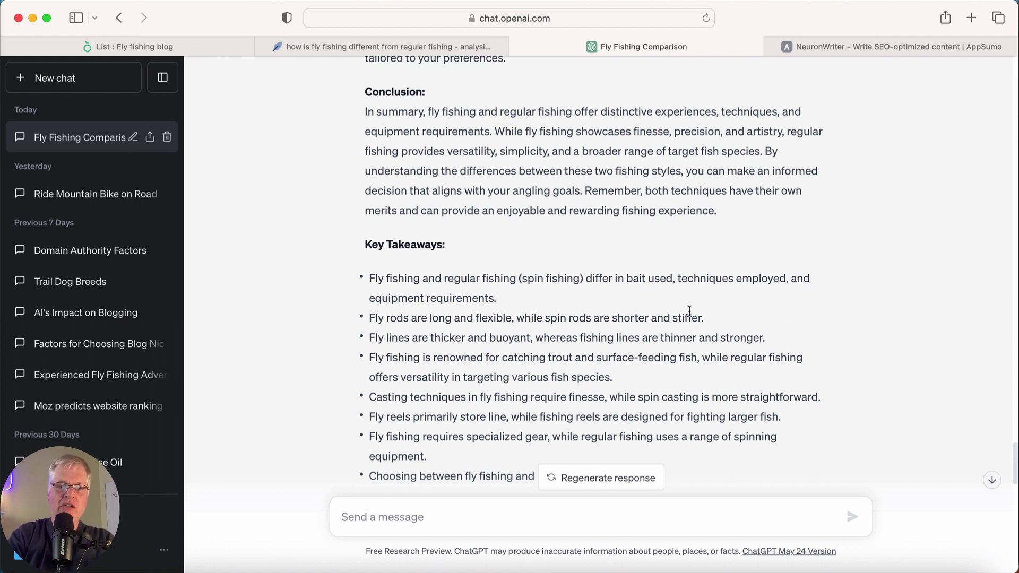
scroll(689, 310, up, 4)
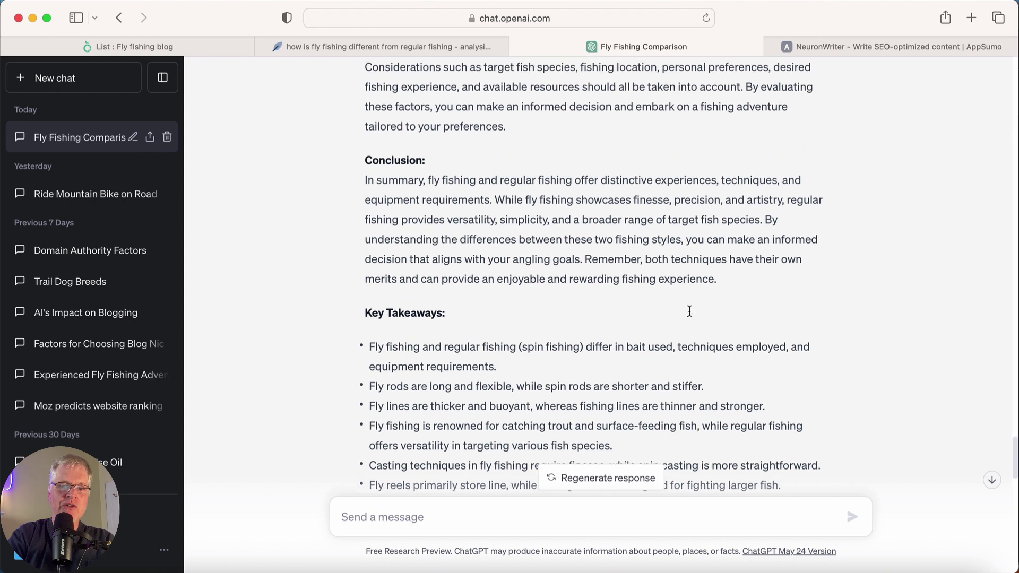
scroll(689, 310, up, 1)
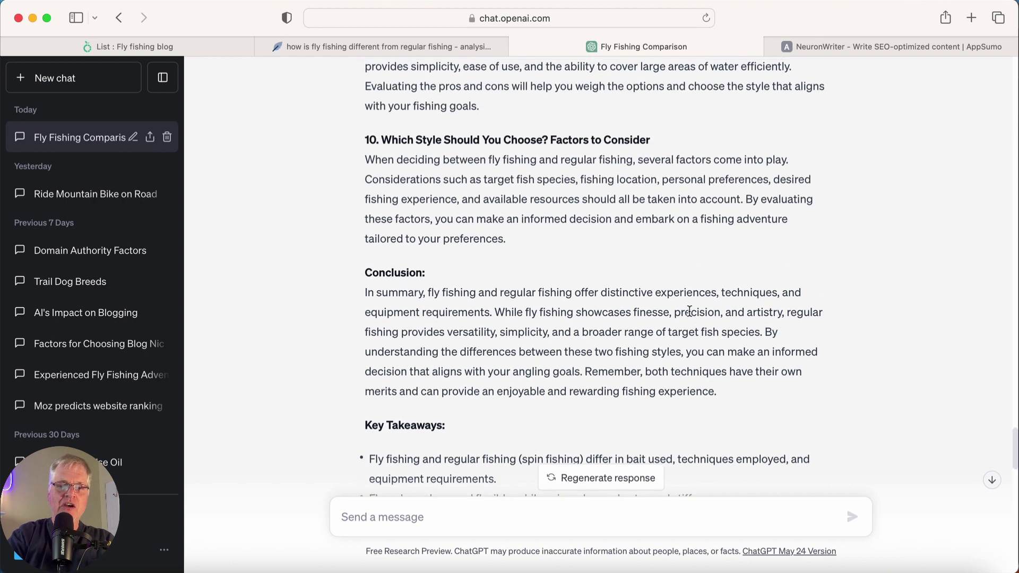
scroll(689, 311, down, 2)
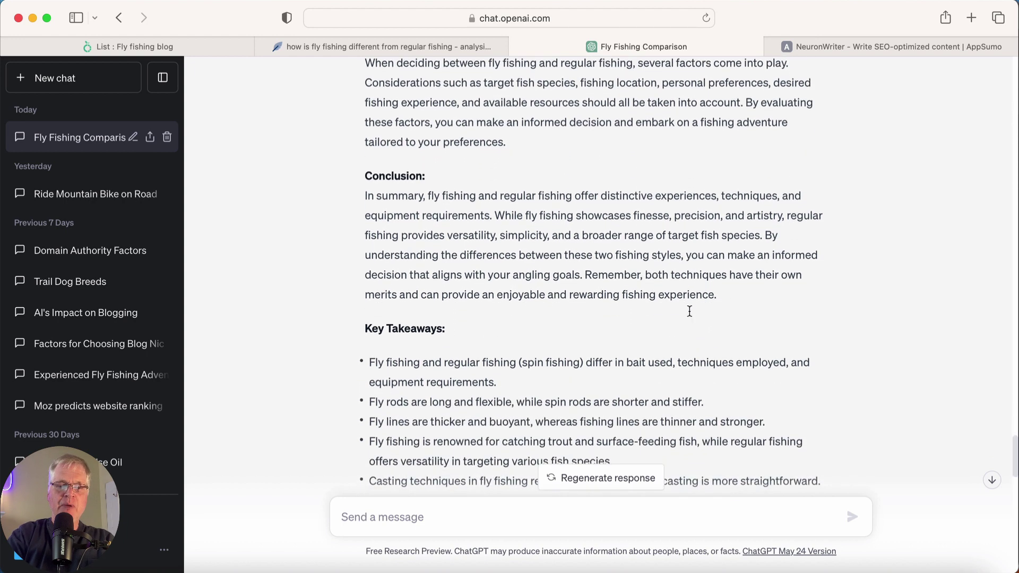
scroll(689, 311, up, 2)
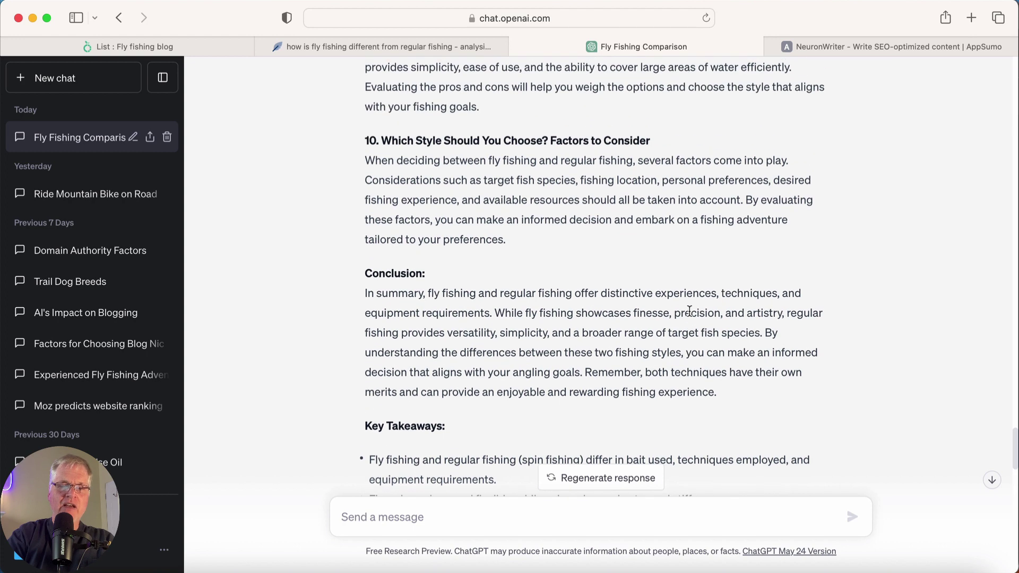
scroll(689, 311, down, 4)
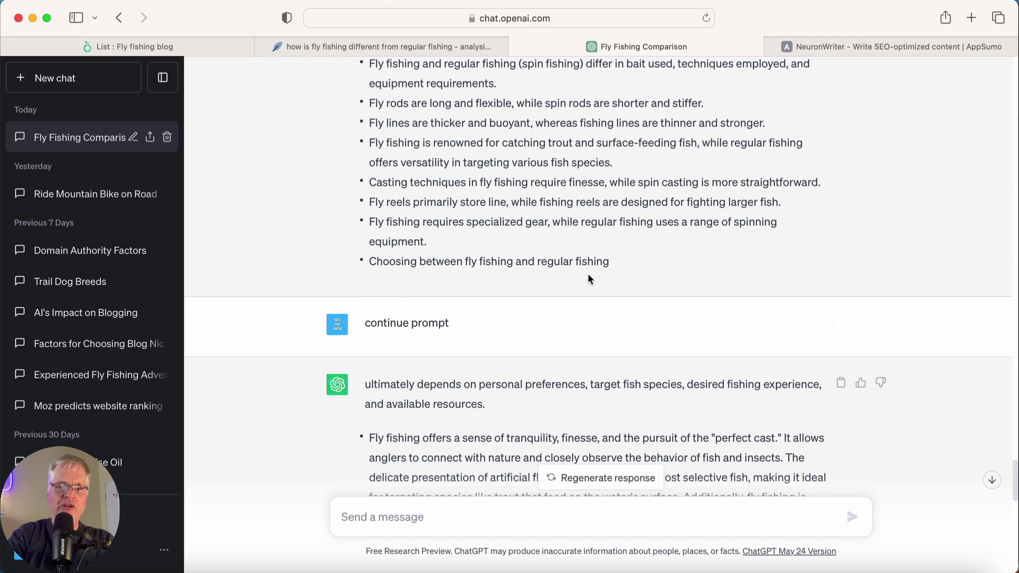
scroll(496, 335, down, 3)
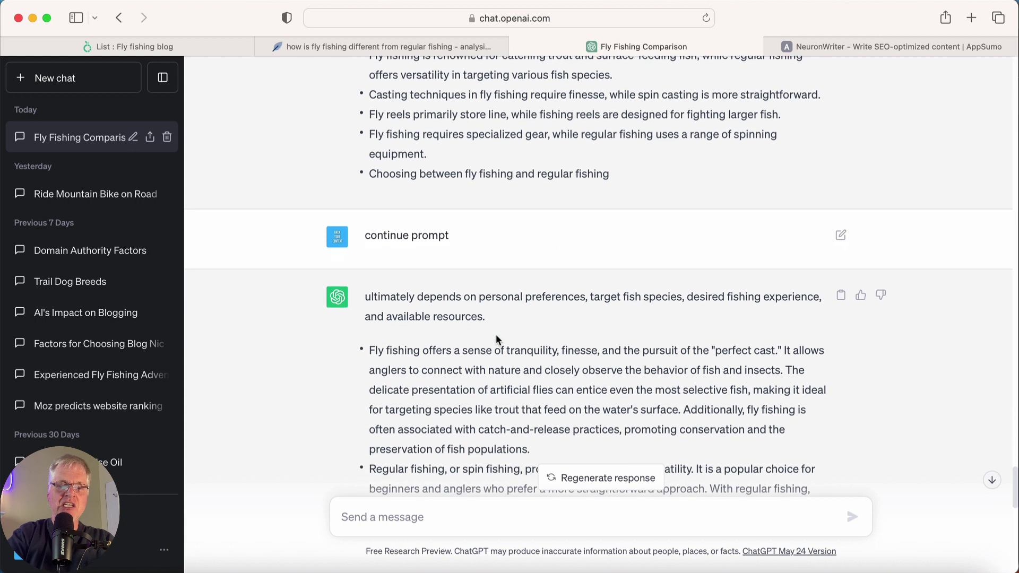
scroll(496, 335, down, 1)
scroll(496, 335, down, 3)
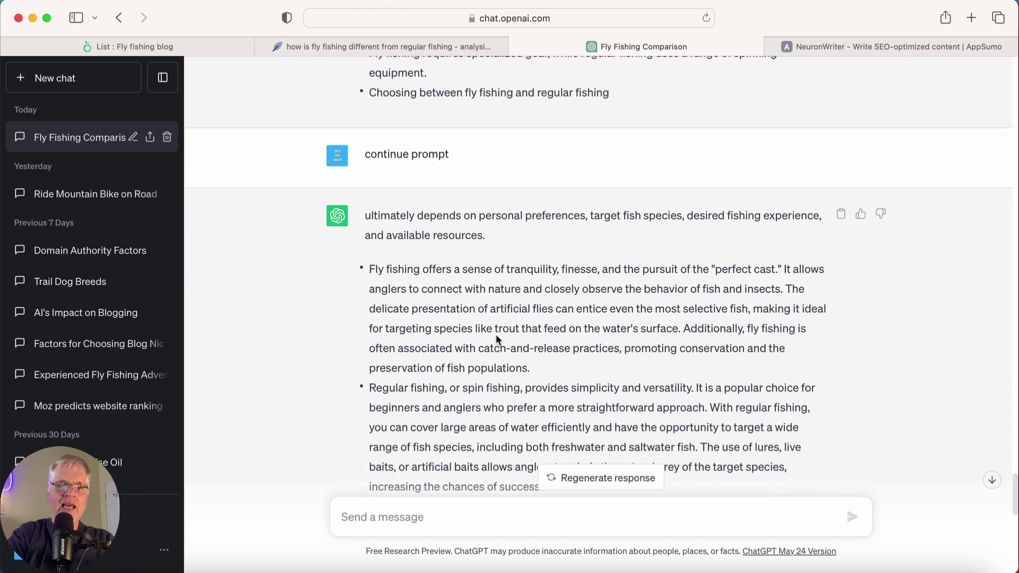
scroll(498, 339, down, 2)
scroll(498, 338, up, 3)
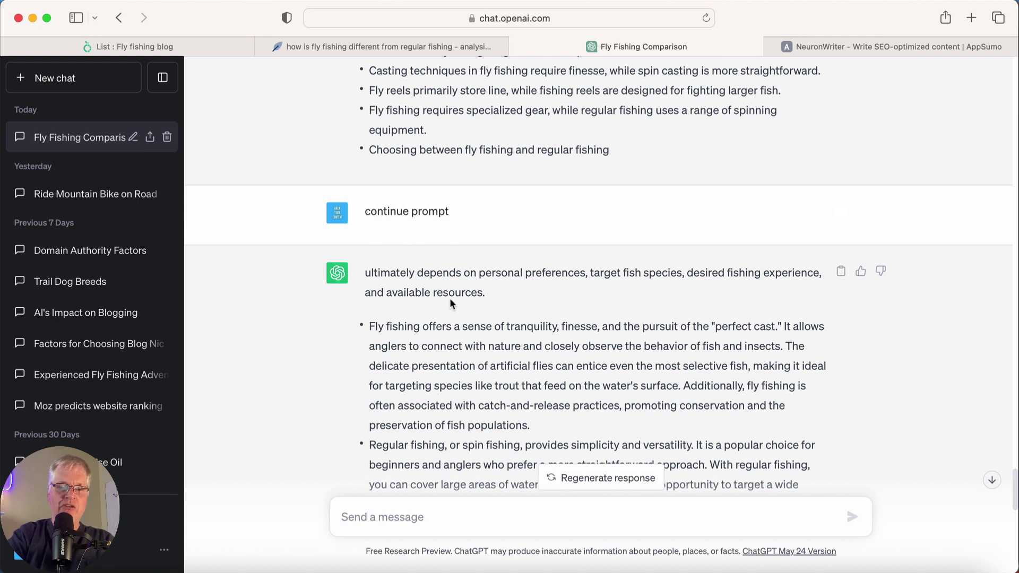
- Select the whole article from its title through the last Bullet Point Summary line
scroll(476, 326, down, 5)
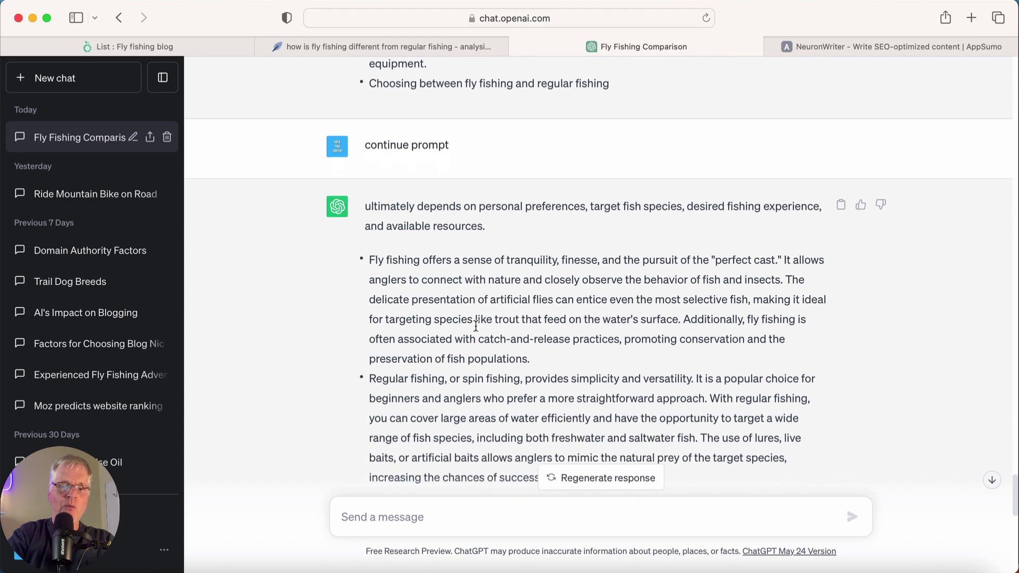
scroll(476, 326, down, 5)
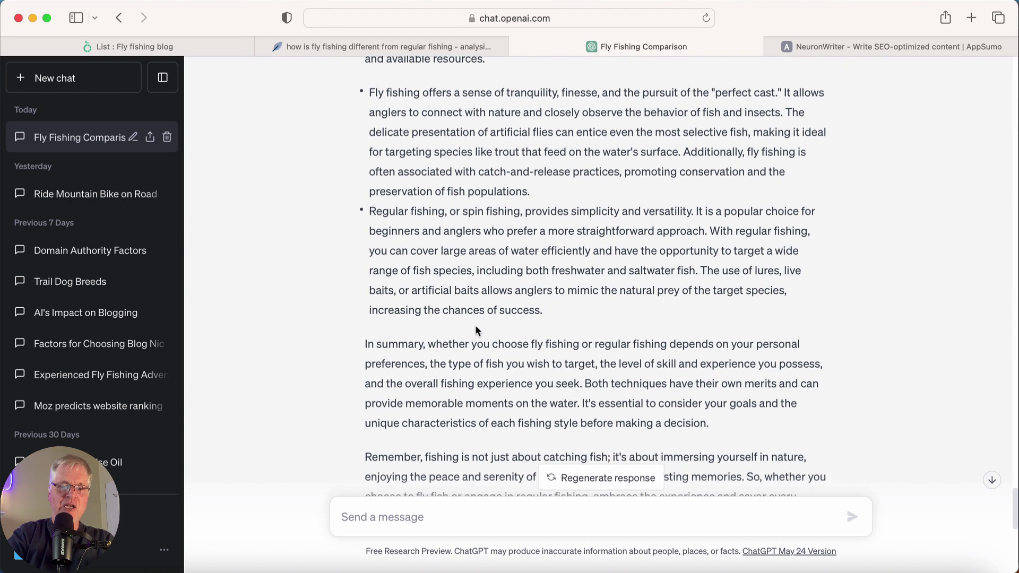
scroll(476, 325, down, 4)
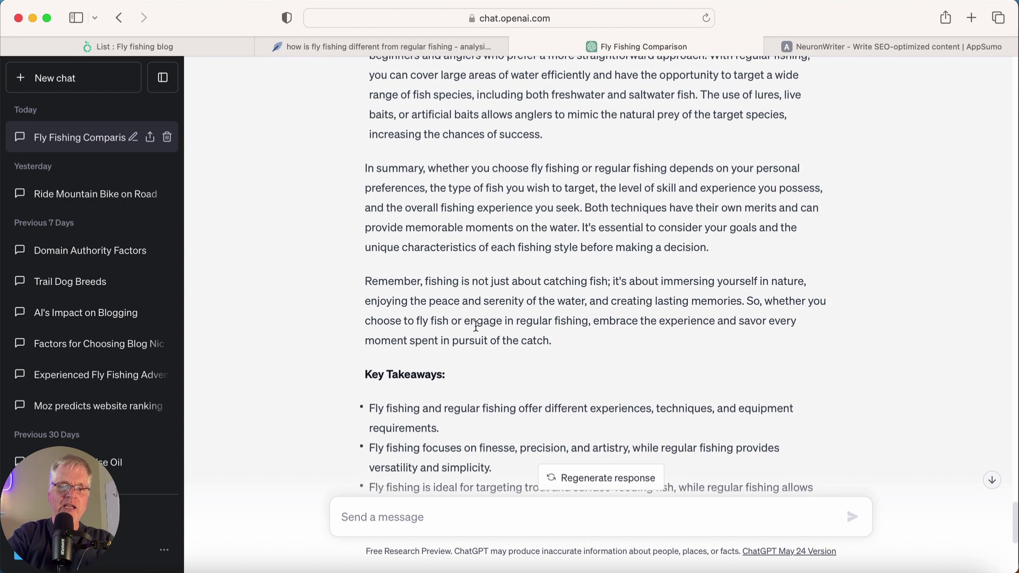
scroll(475, 326, down, 3)
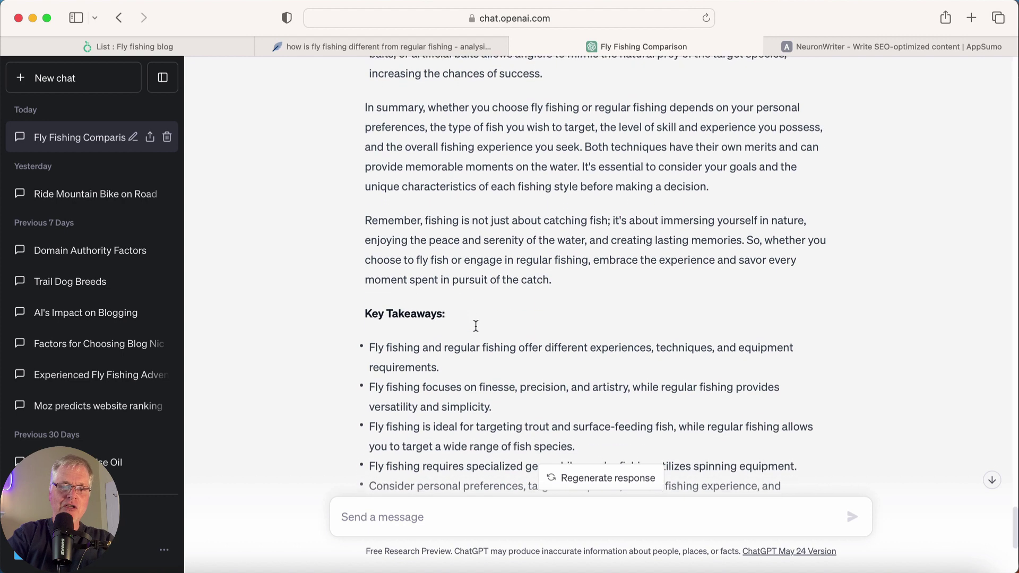
scroll(476, 328, down, 7)
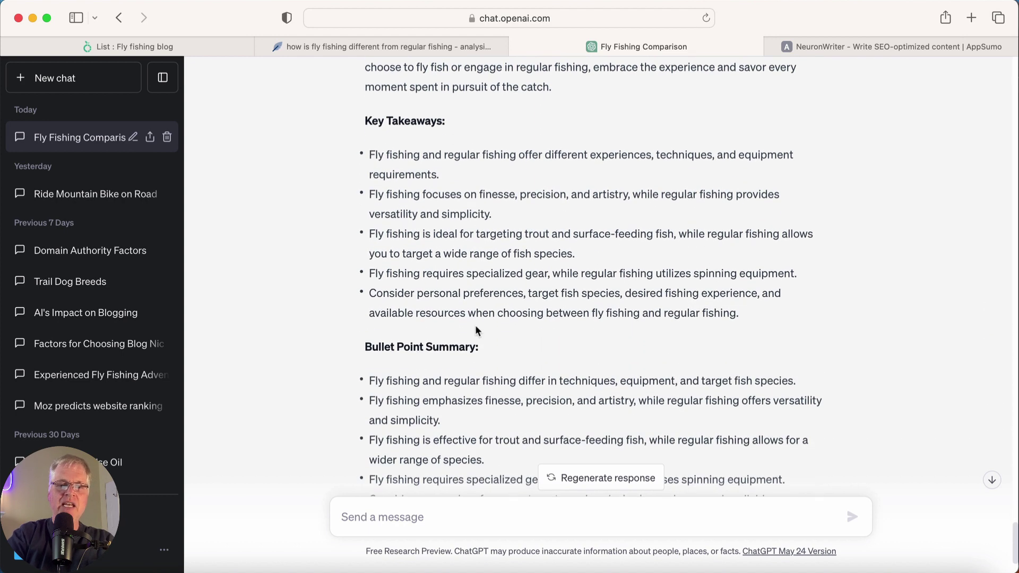
scroll(476, 324, up, 20)
scroll(476, 325, up, 20)
scroll(476, 330, down, 15)
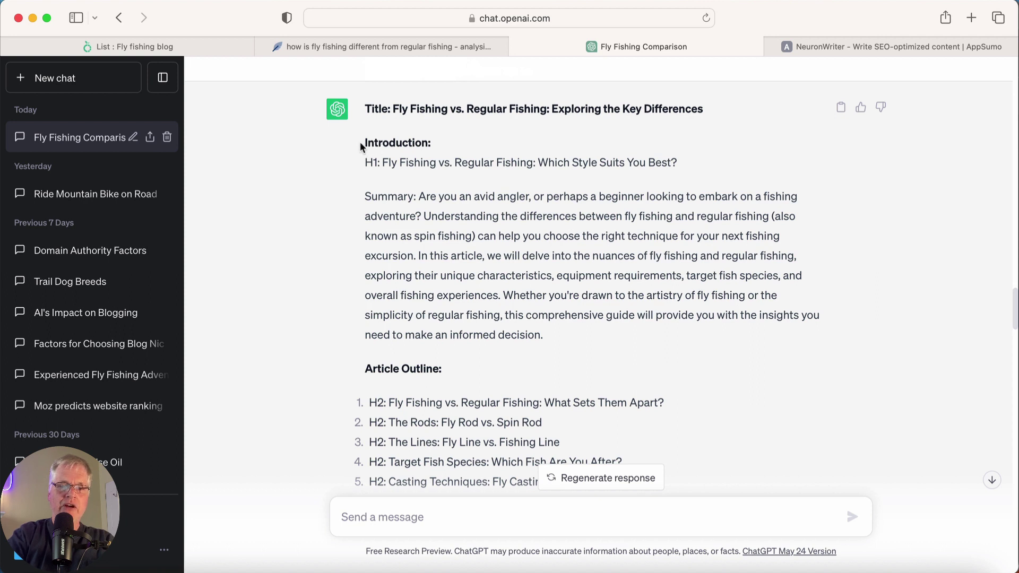
drag(364, 109, 617, 403)
key(super+c)
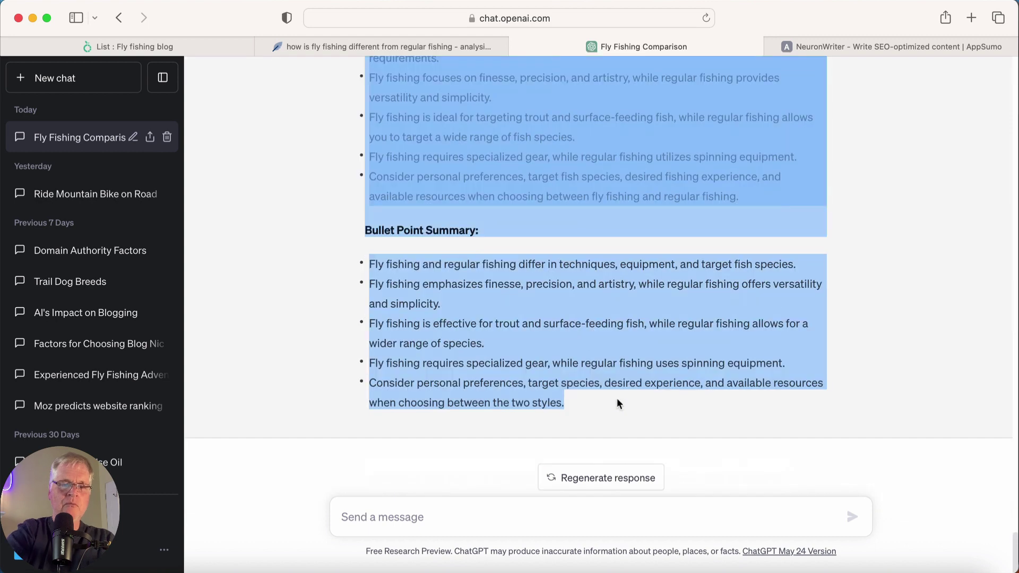
- Paste the ChatGPT fly-fishing article, with H1 and 12 H2 headings, into the empty editor, scoring 46
click(305, 43)
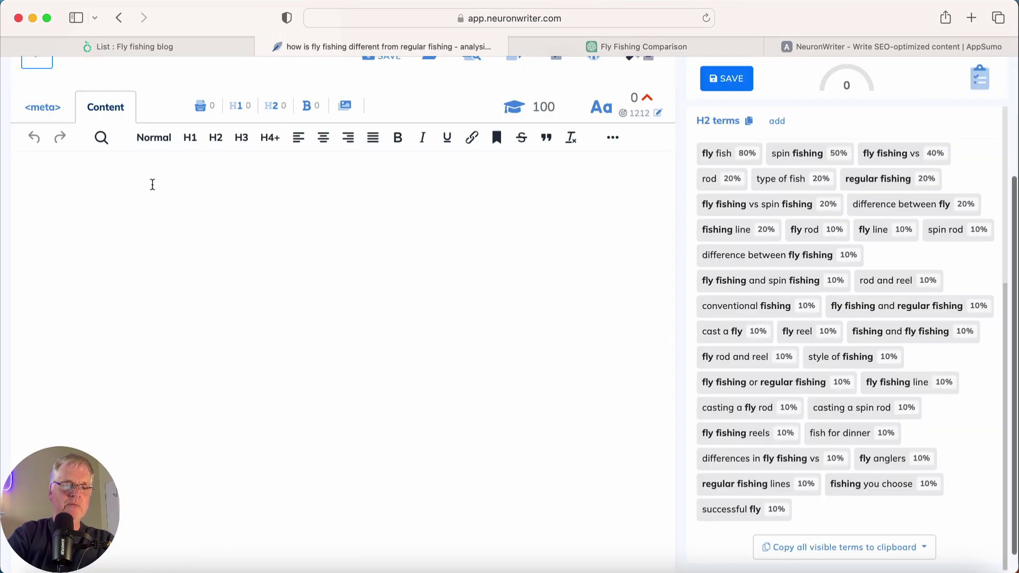
click(152, 185)
key(super+v)
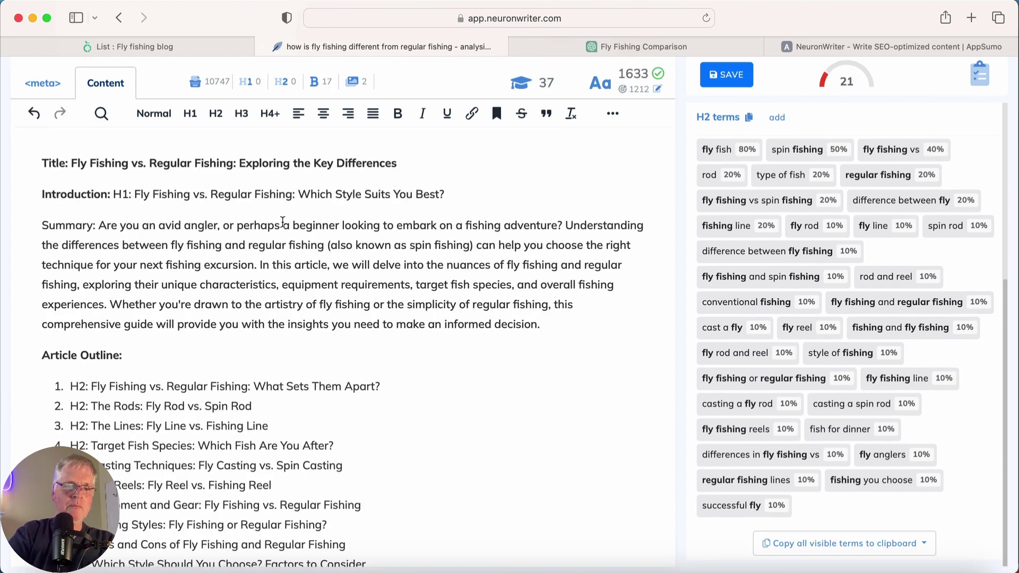
scroll(296, 266, up, 5)
scroll(296, 278, down, 1)
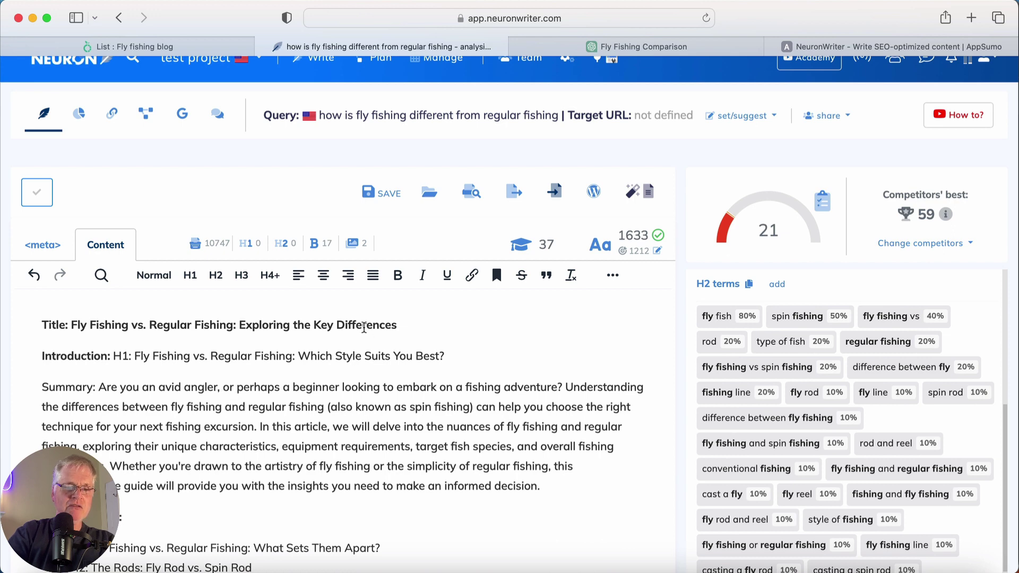
click(364, 326)
scroll(256, 325, down, 3)
scroll(257, 325, down, 5)
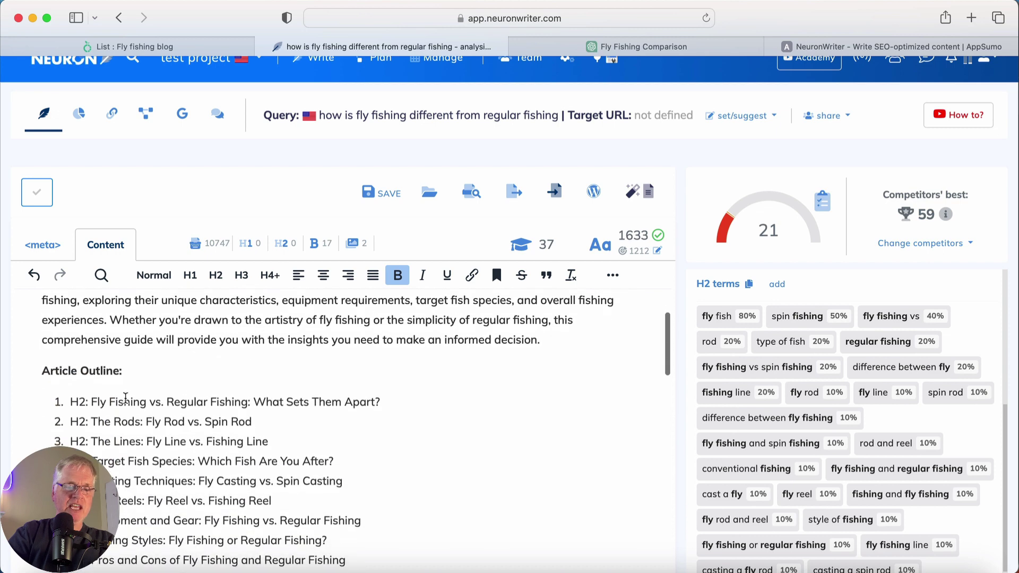
scroll(125, 398, up, 8)
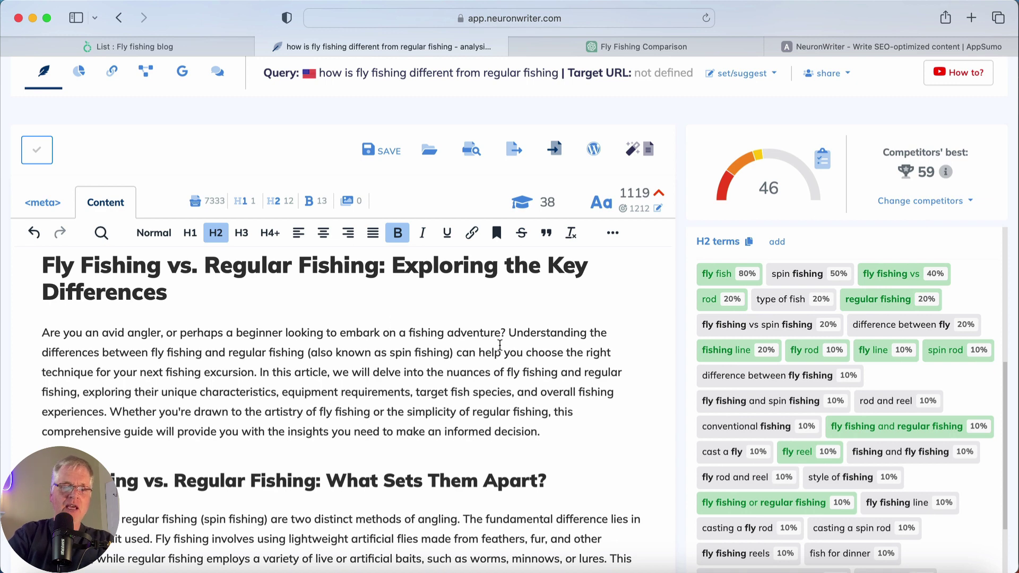
scroll(499, 345, down, 5)
scroll(499, 345, down, 8)
scroll(499, 345, down, 12)
scroll(499, 346, down, 14)
scroll(500, 345, down, 16)
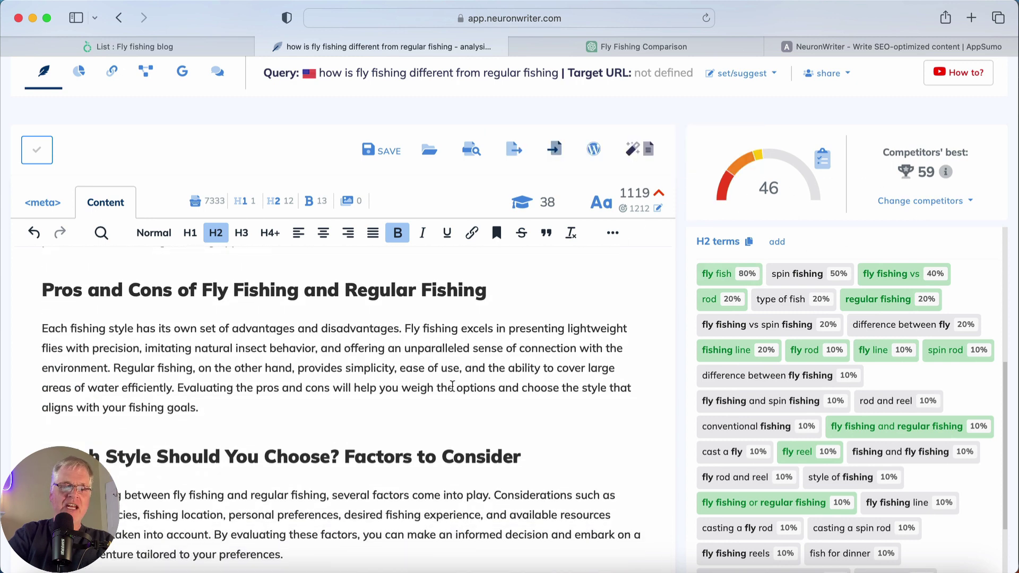
scroll(445, 393, down, 12)
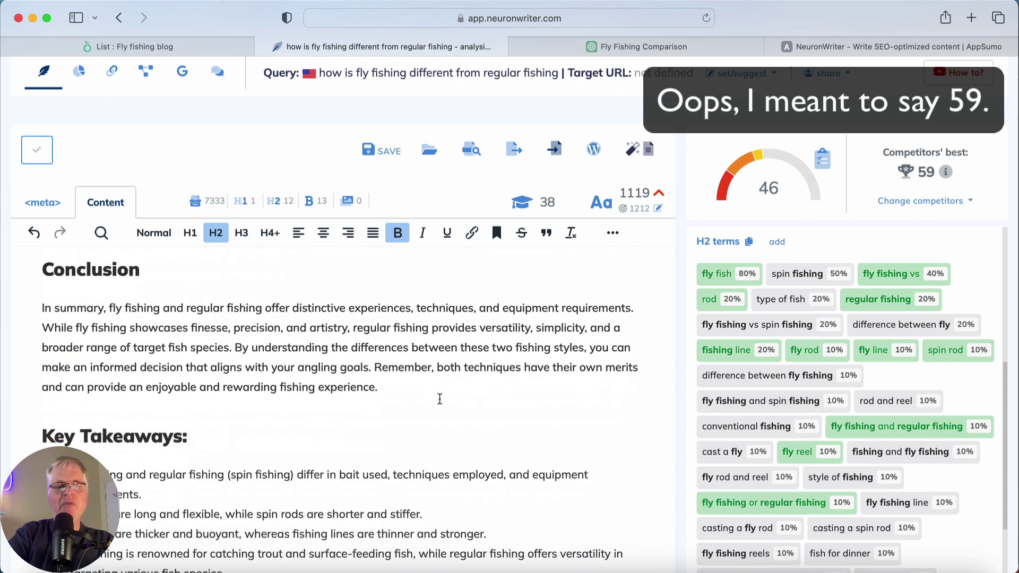
scroll(440, 399, down, 3)
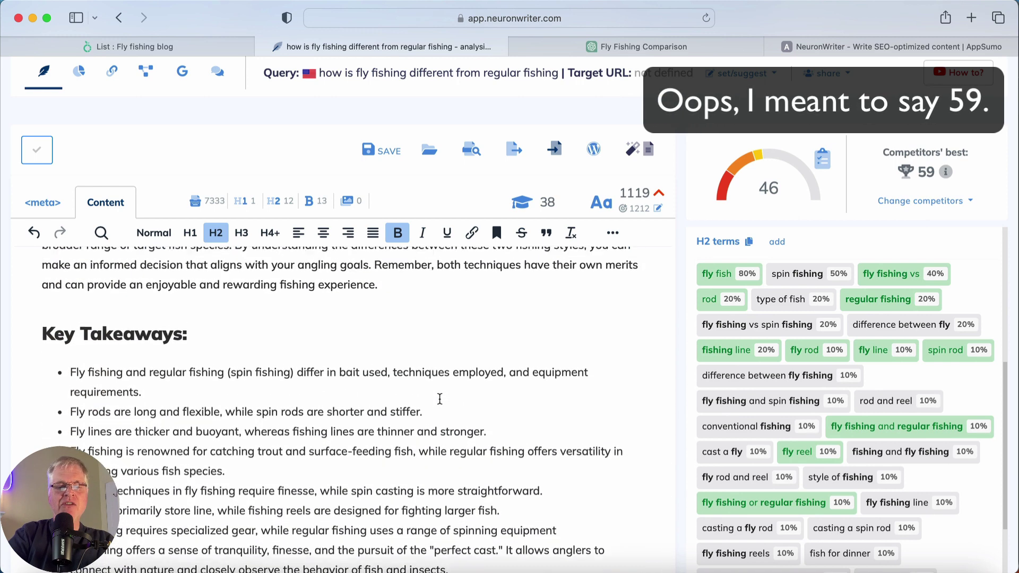
scroll(439, 399, up, 10)
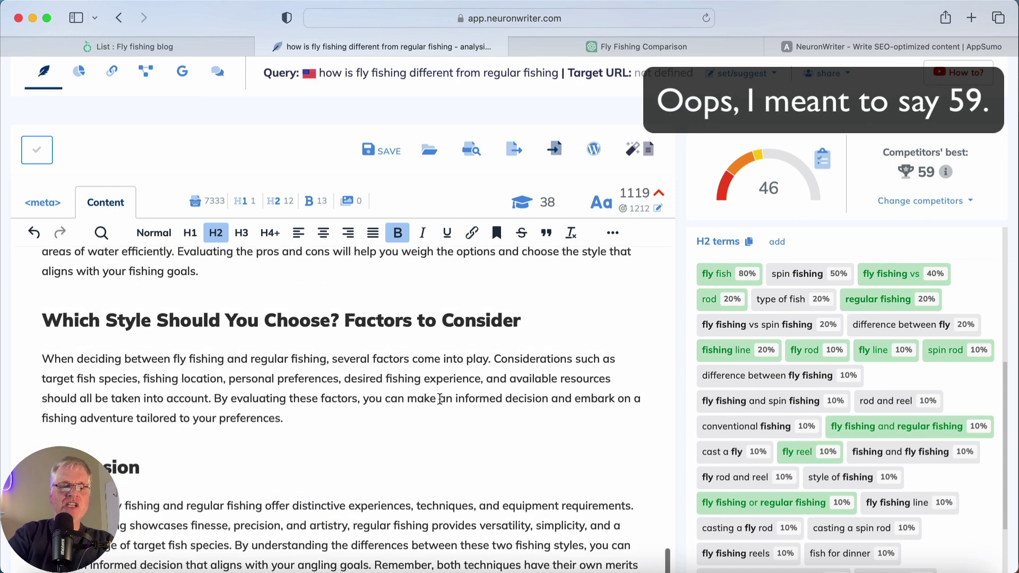
scroll(440, 399, up, 16)
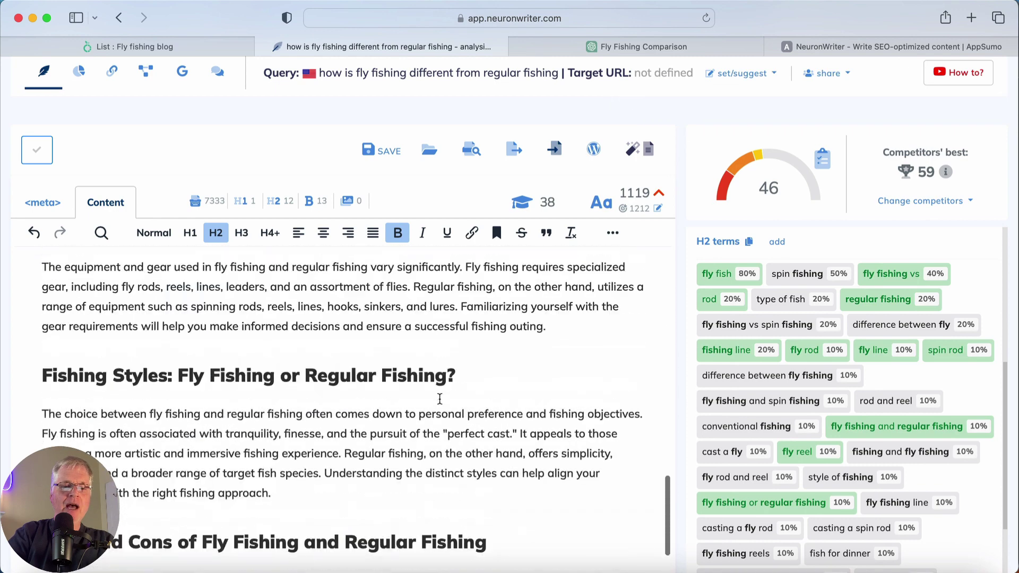
scroll(439, 399, up, 20)
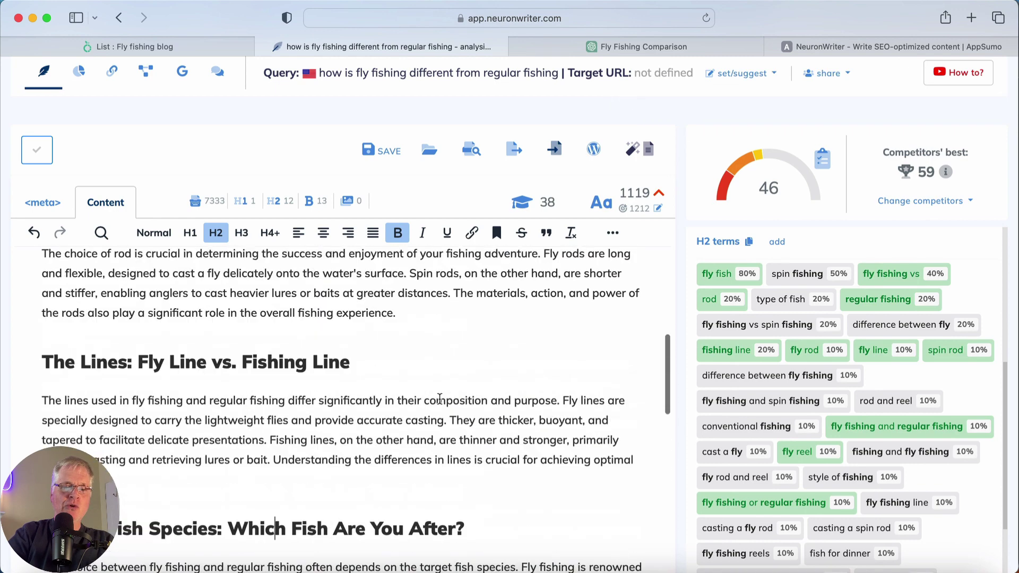
scroll(439, 399, up, 14)
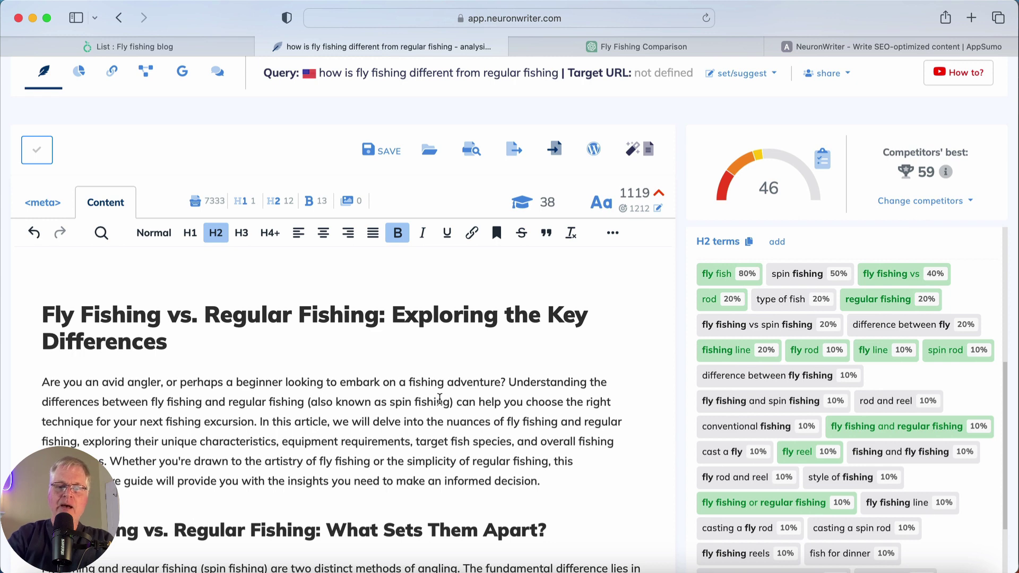
click(711, 408)
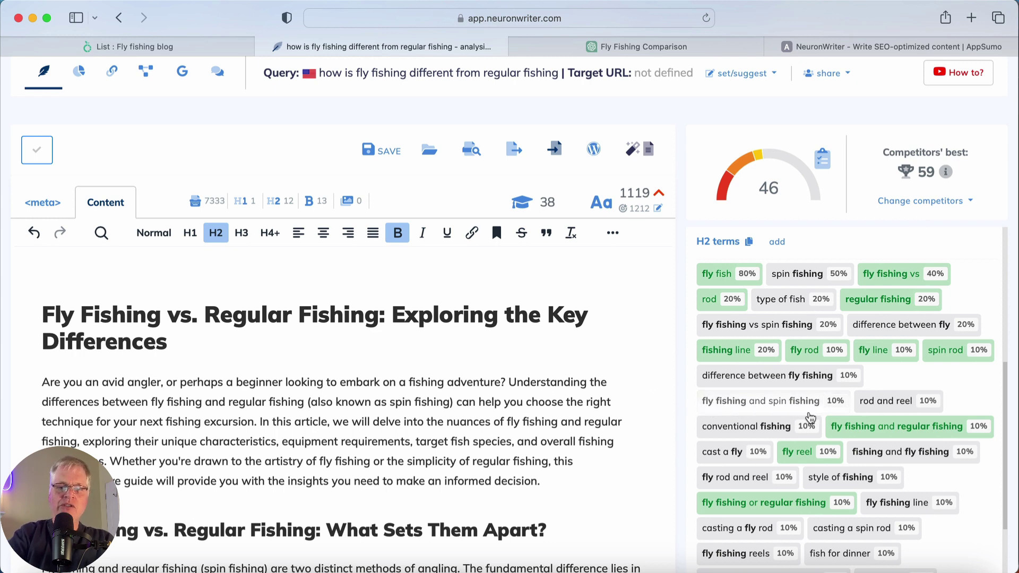
scroll(808, 420, up, 1)
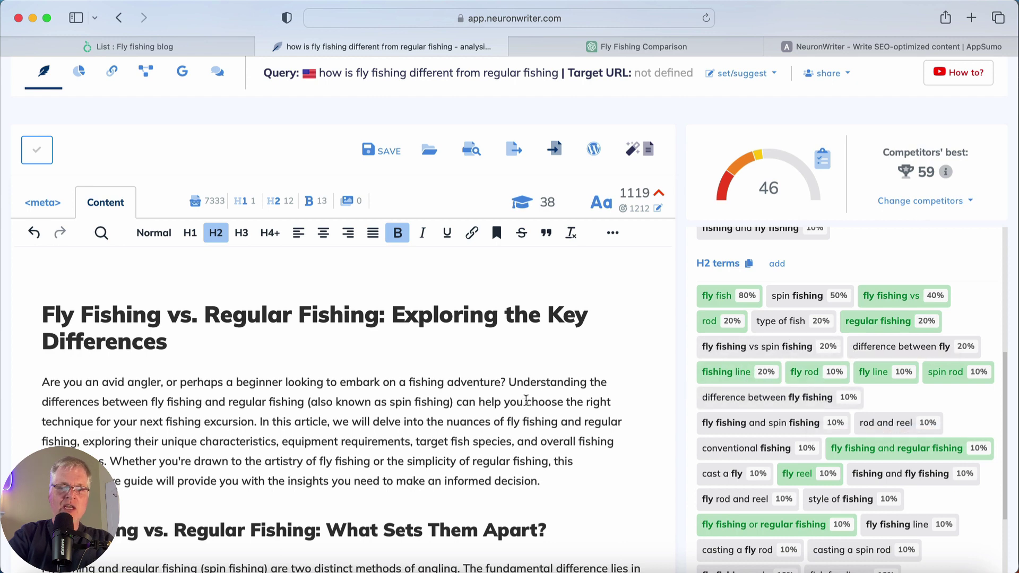
scroll(526, 400, down, 5)
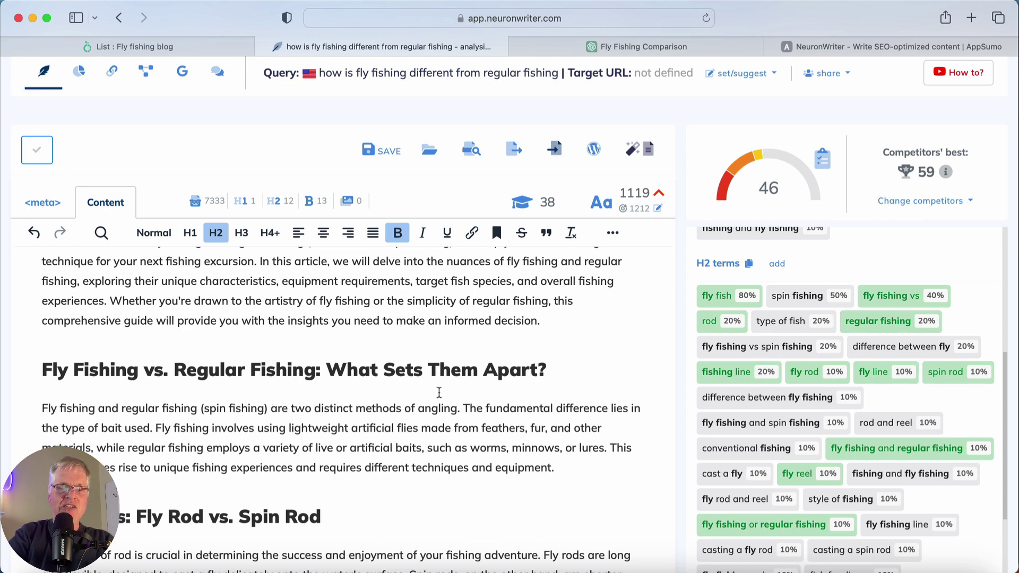
scroll(424, 458, down, 3)
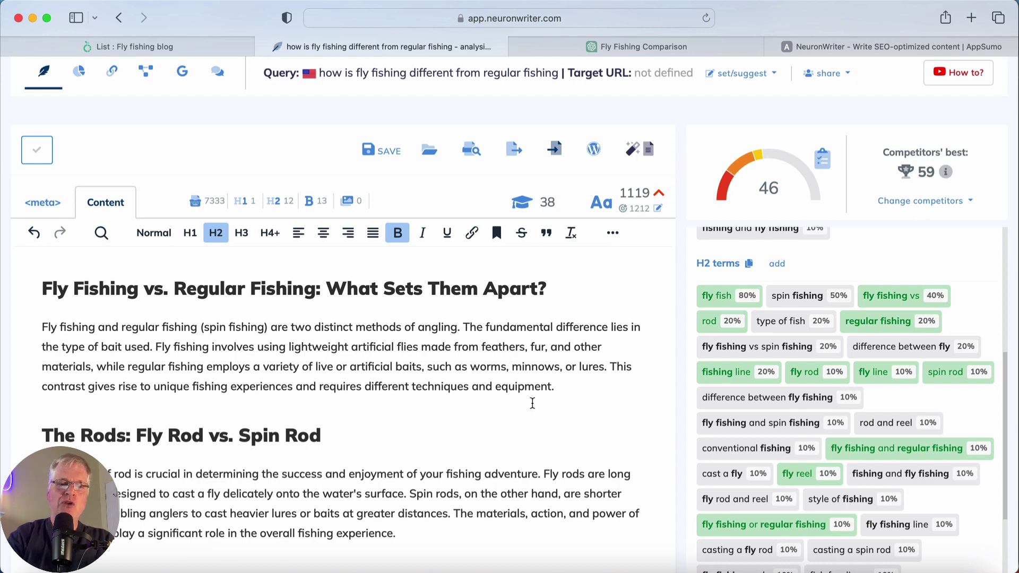
scroll(465, 359, down, 5)
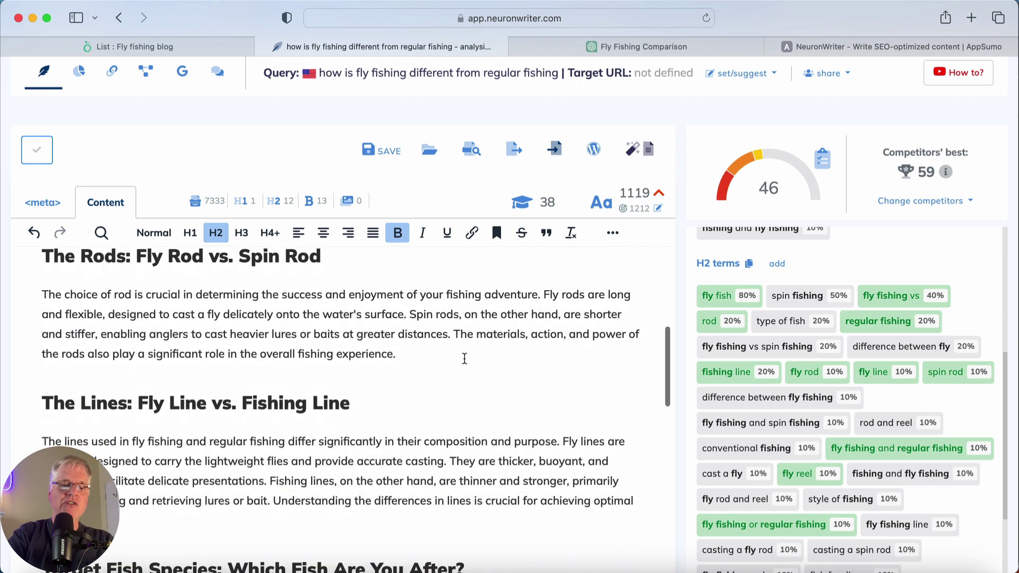
scroll(464, 359, down, 3)
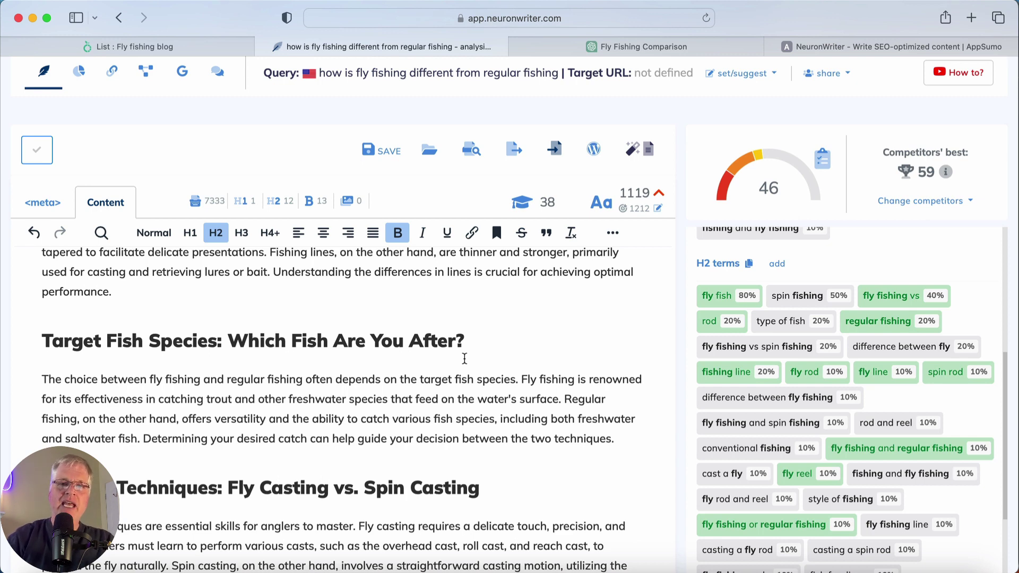
scroll(465, 358, down, 1)
scroll(465, 358, down, 15)
scroll(464, 358, down, 10)
scroll(465, 359, down, 6)
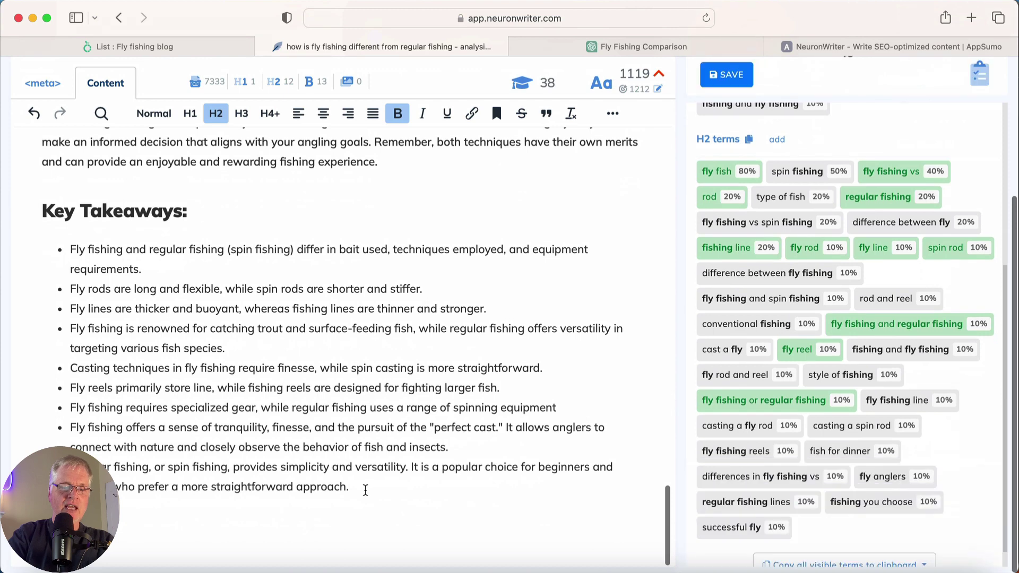
- End the takeaway list and add 'Frequently Asked Questions' as a bold H2 with a blank line below
key(Return)
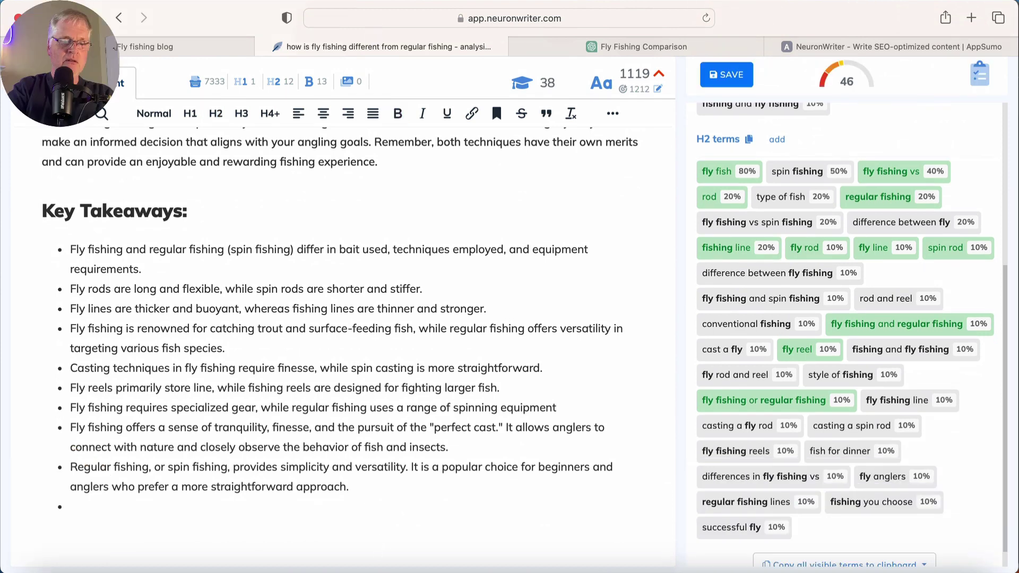
key(Return)
text(Frequently A)
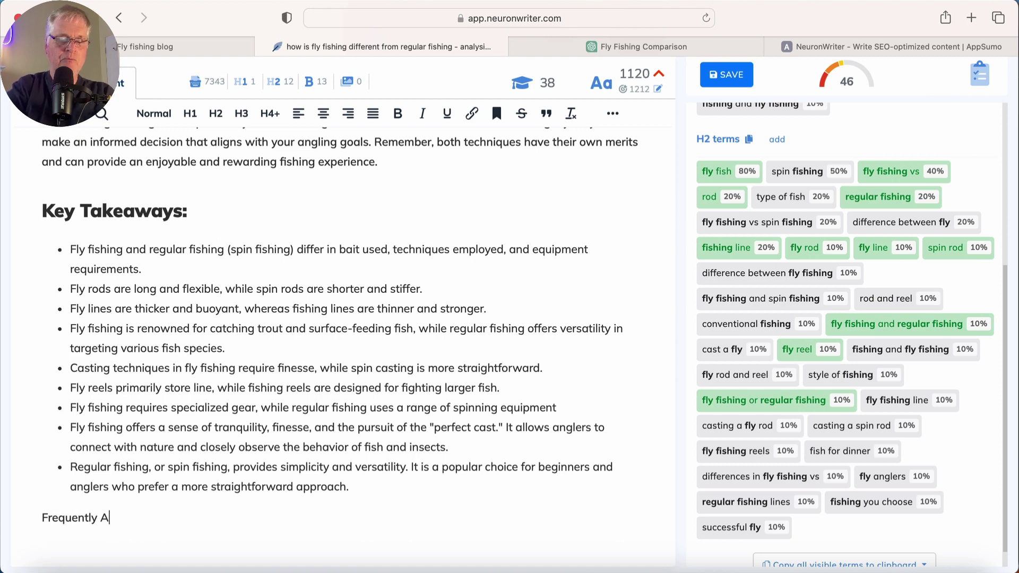
text(sked Que)
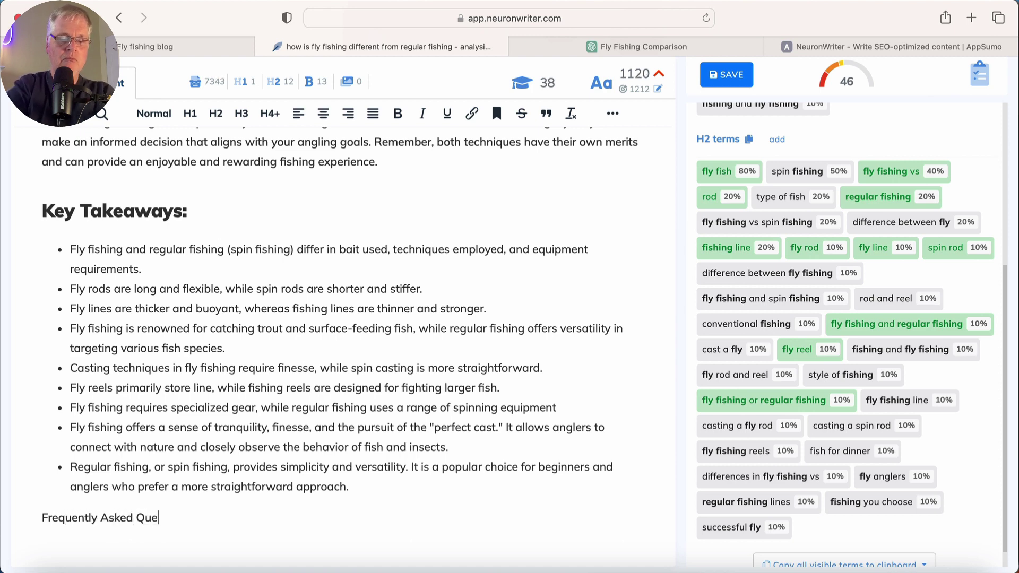
text(stions)
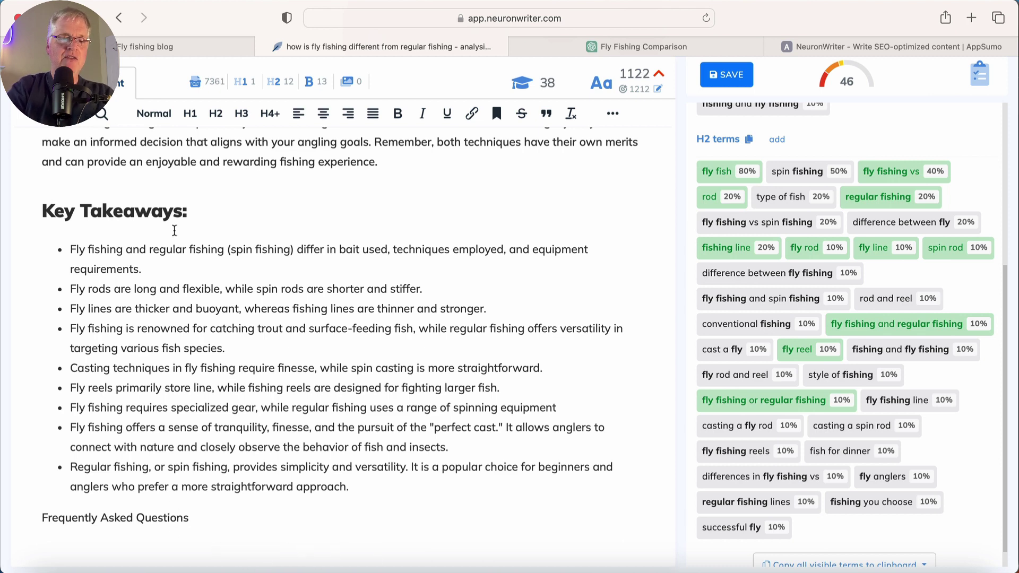
click(216, 113)
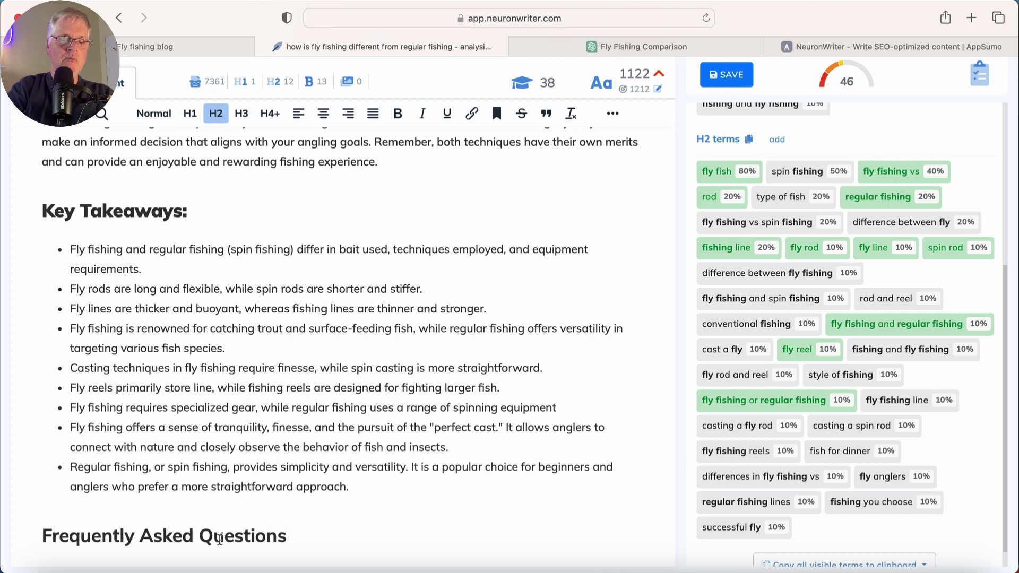
triple_click(220, 539)
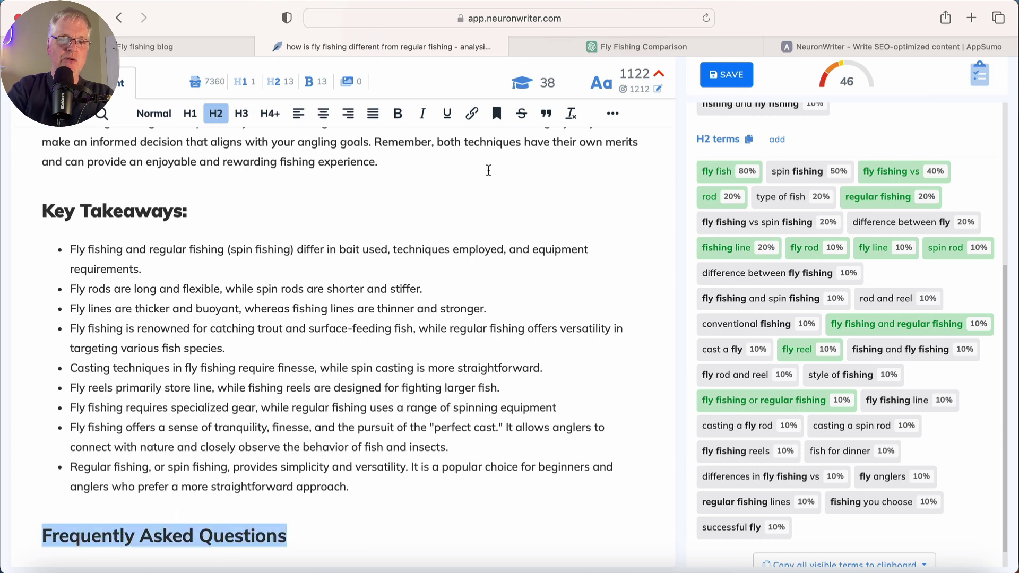
click(398, 114)
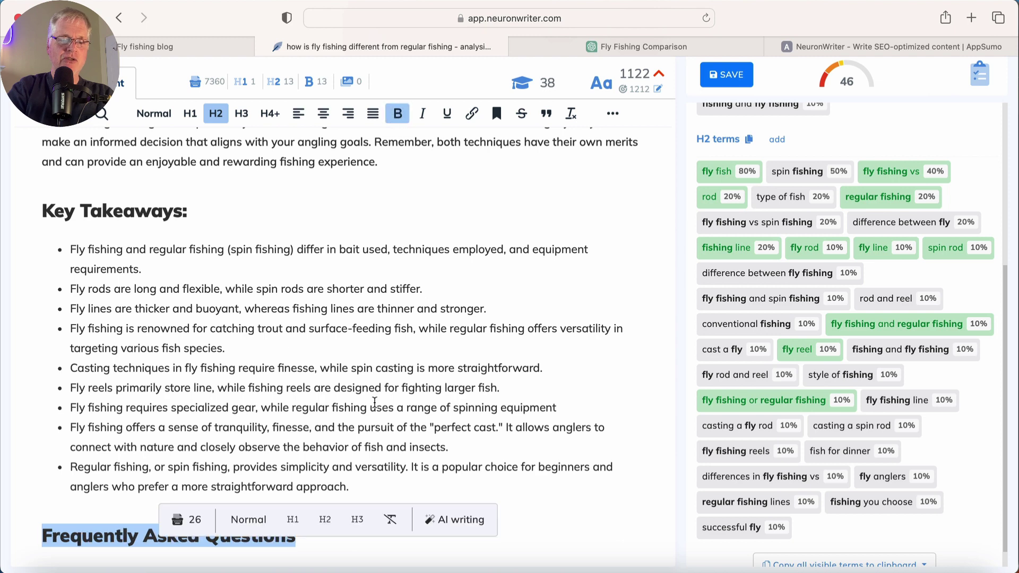
scroll(374, 420, down, 2)
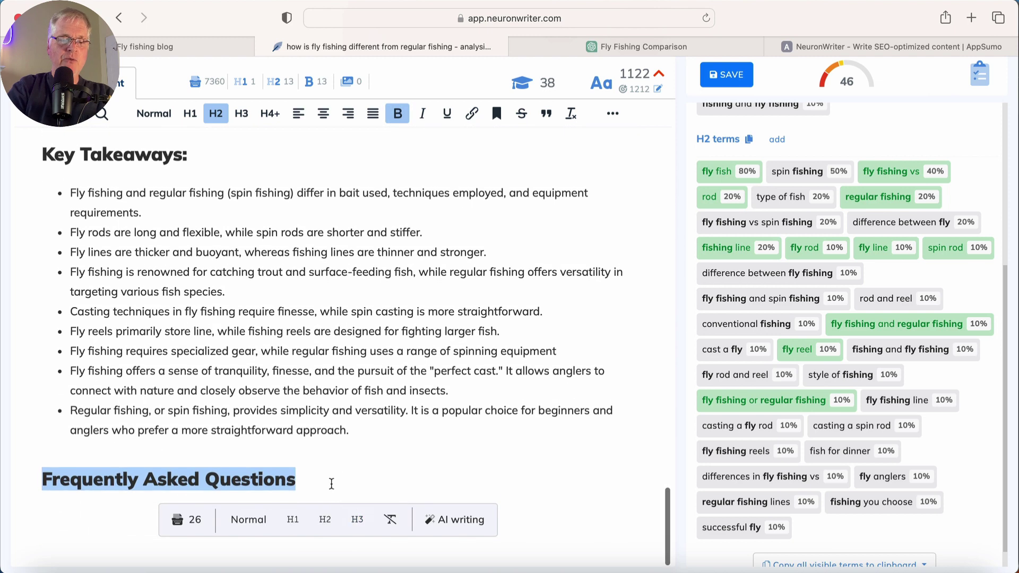
click(332, 484)
key(Return)
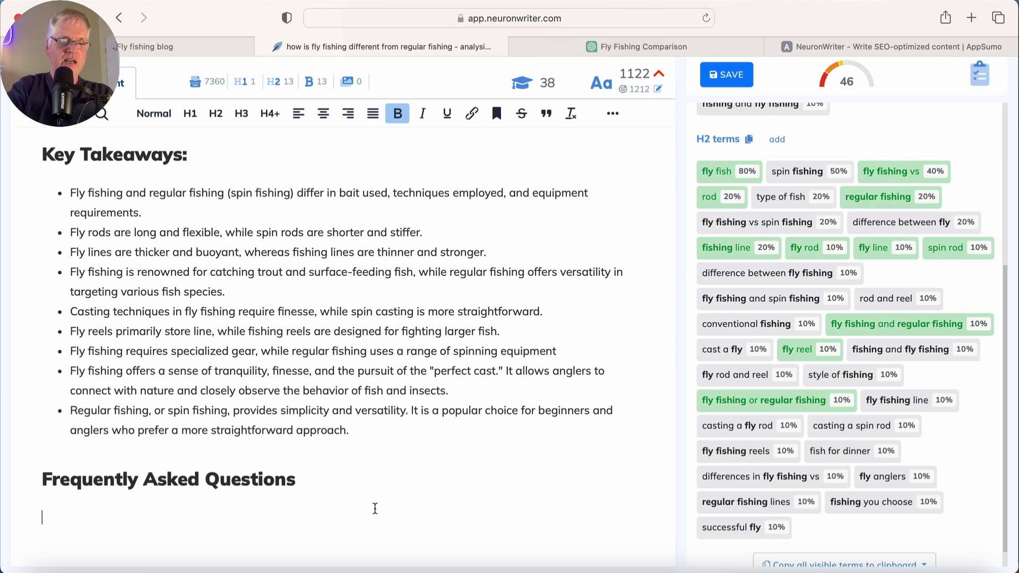
scroll(869, 356, up, 5)
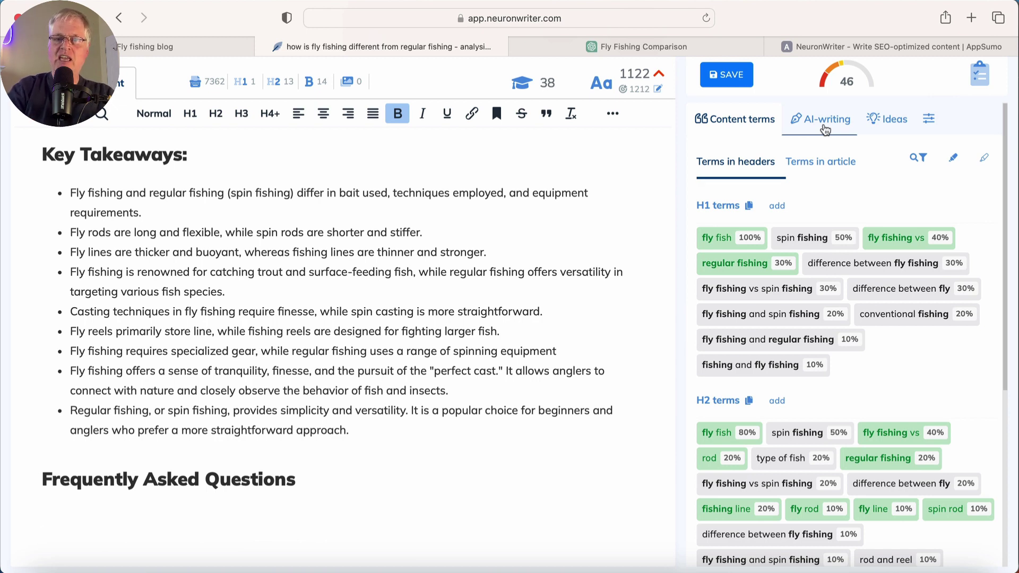
- Open the AI-writing FAQ template, prefilled with fly fishing basic and extended terms and neutral tone
click(826, 129)
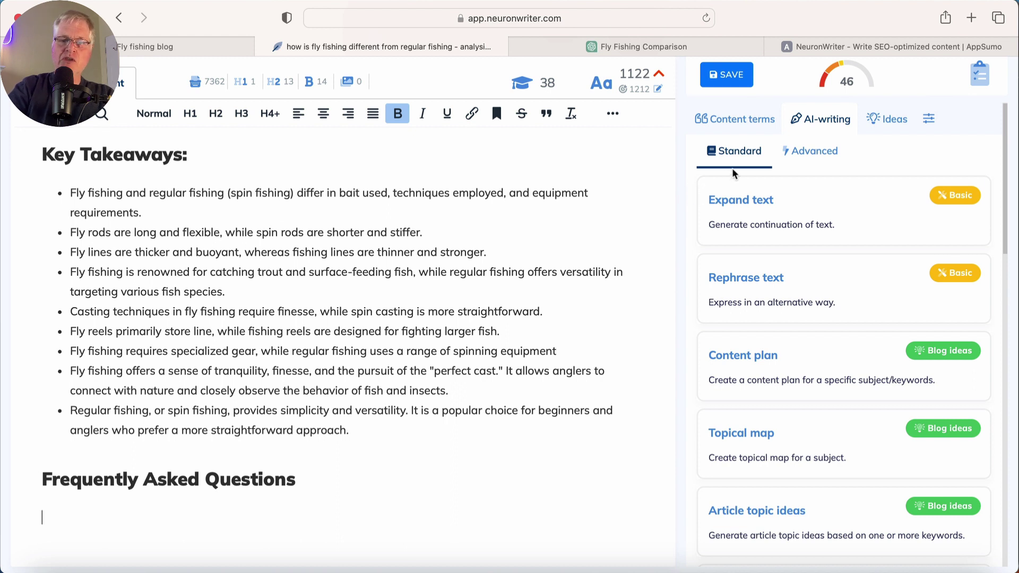
scroll(785, 265, down, 5)
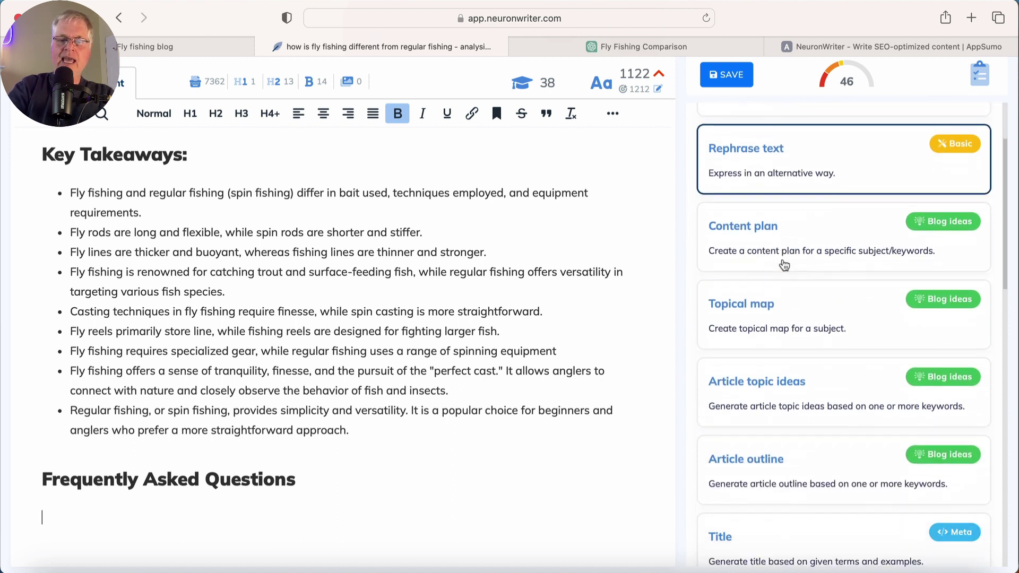
scroll(784, 265, down, 10)
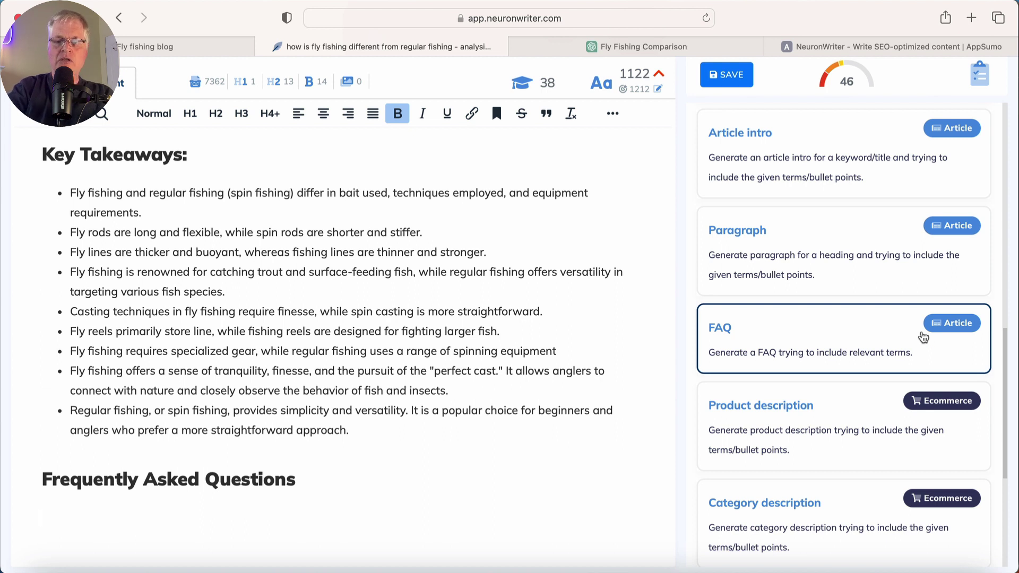
click(944, 332)
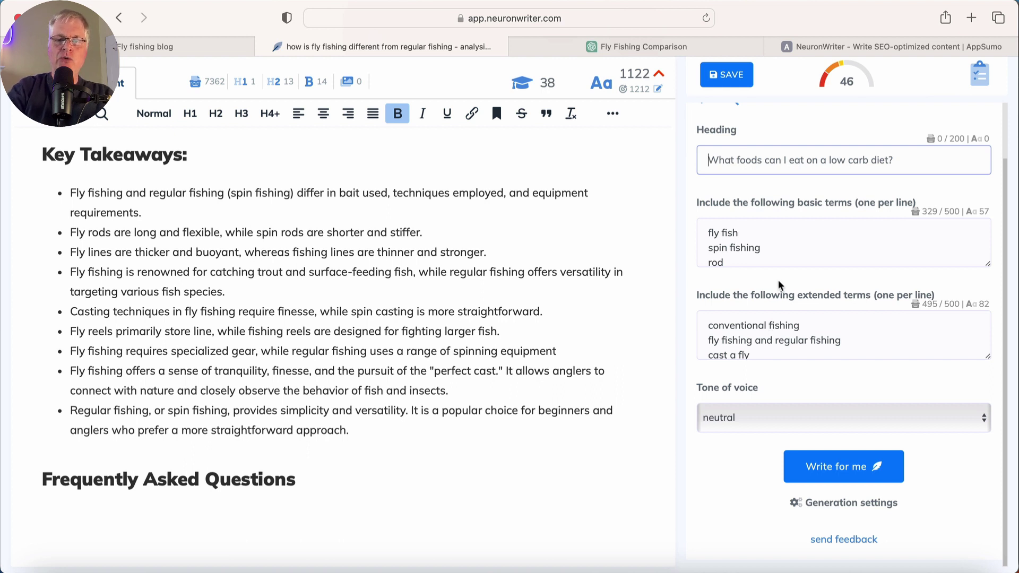
scroll(781, 286, up, 3)
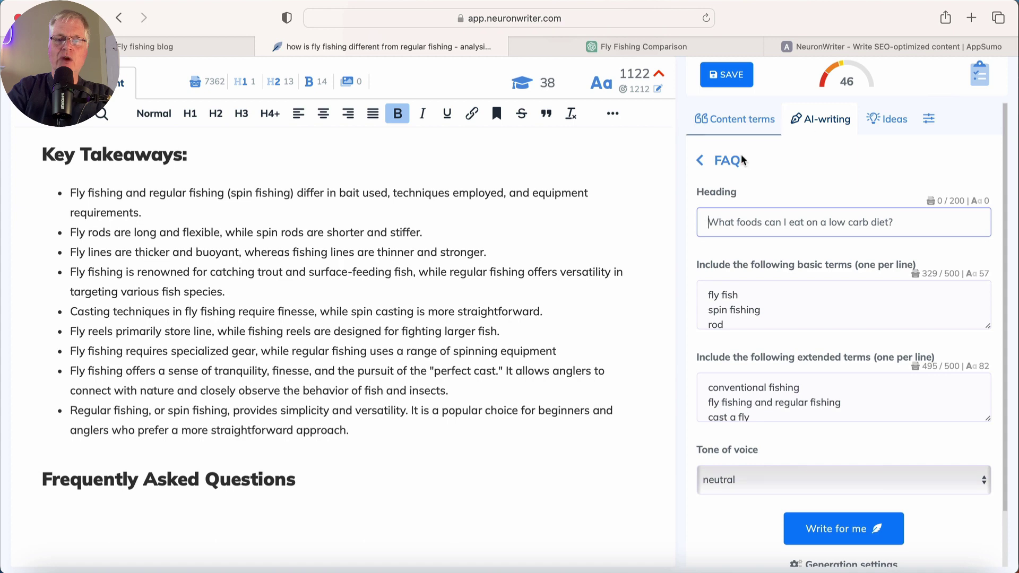
- Choose the Advanced 'FAQ with unused terms' AI writing template
click(708, 165)
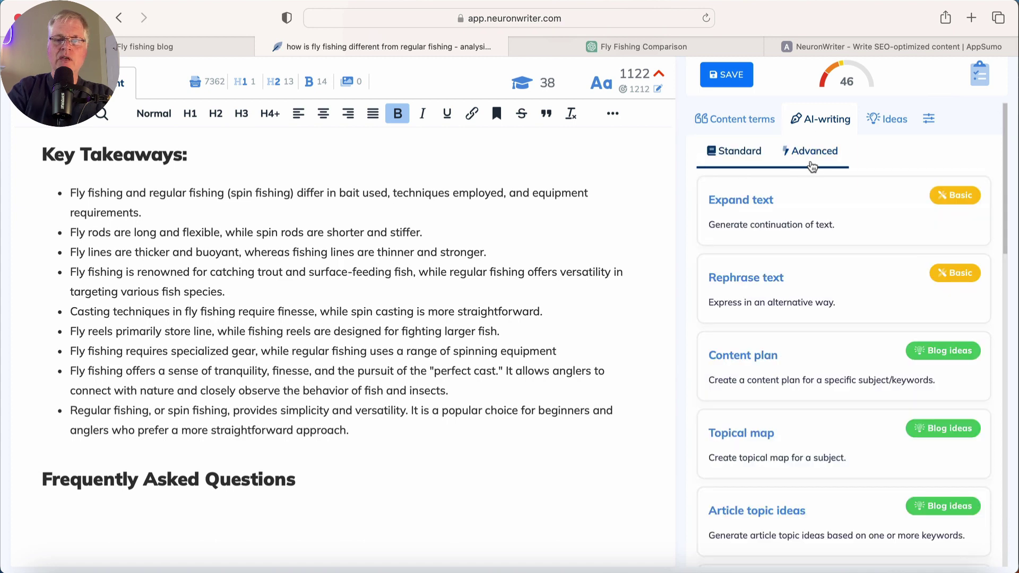
click(818, 159)
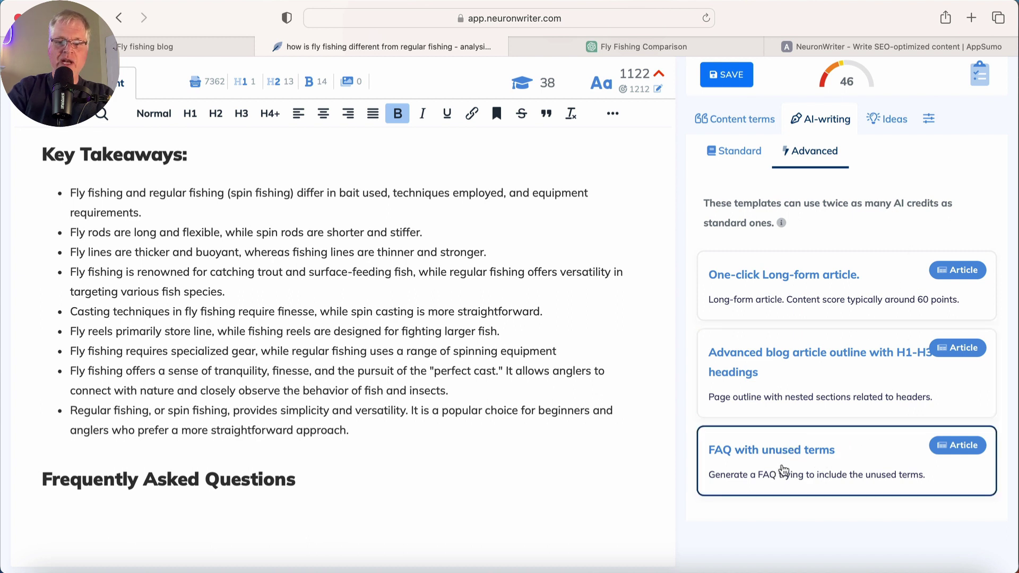
click(783, 471)
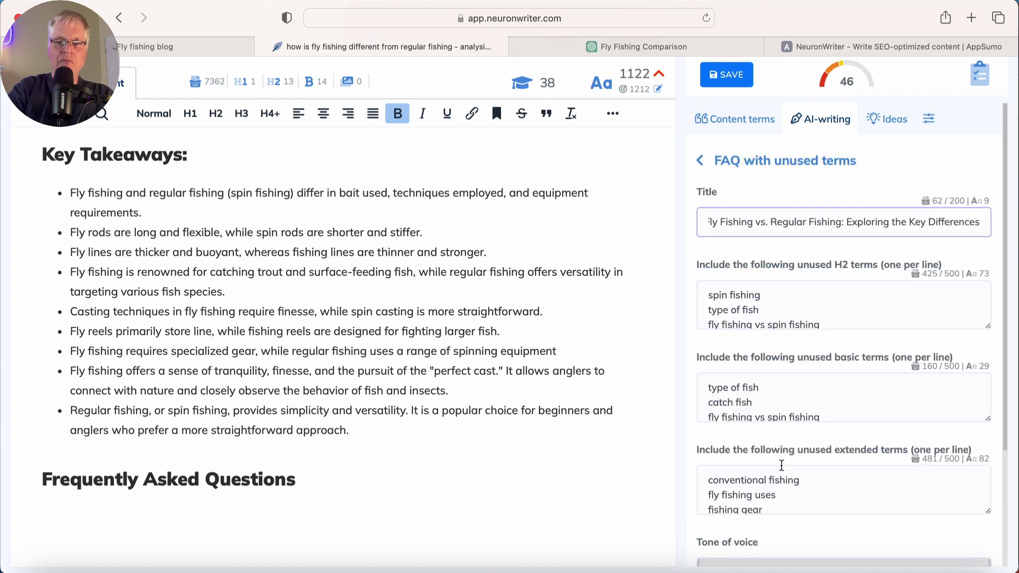
- Set the generation settings to high creativity with the ChatGPT gpt-3.5-turbo model
scroll(781, 466, down, 5)
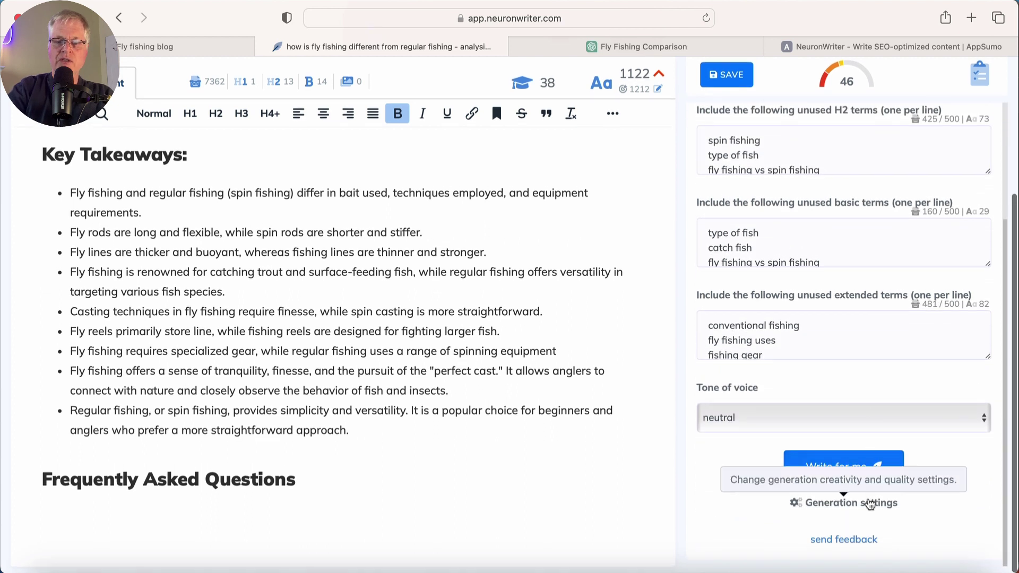
click(866, 510)
scroll(919, 478, down, 4)
scroll(919, 477, down, 2)
scroll(942, 448, down, 1)
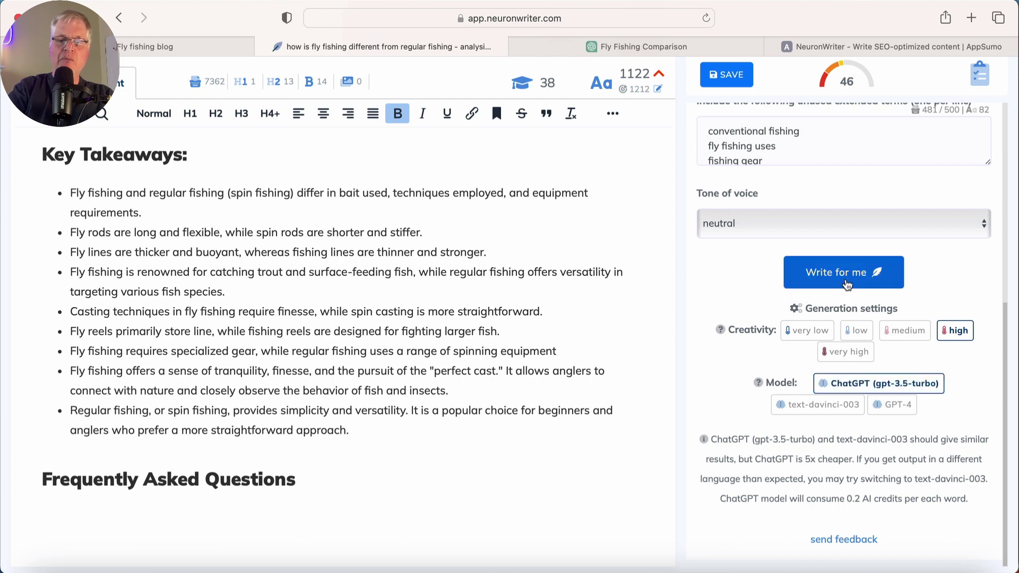
- Generate the FAQ and review the inserted fly-versus-regular-fishing Q&A, now 1628 words, score 53
click(847, 279)
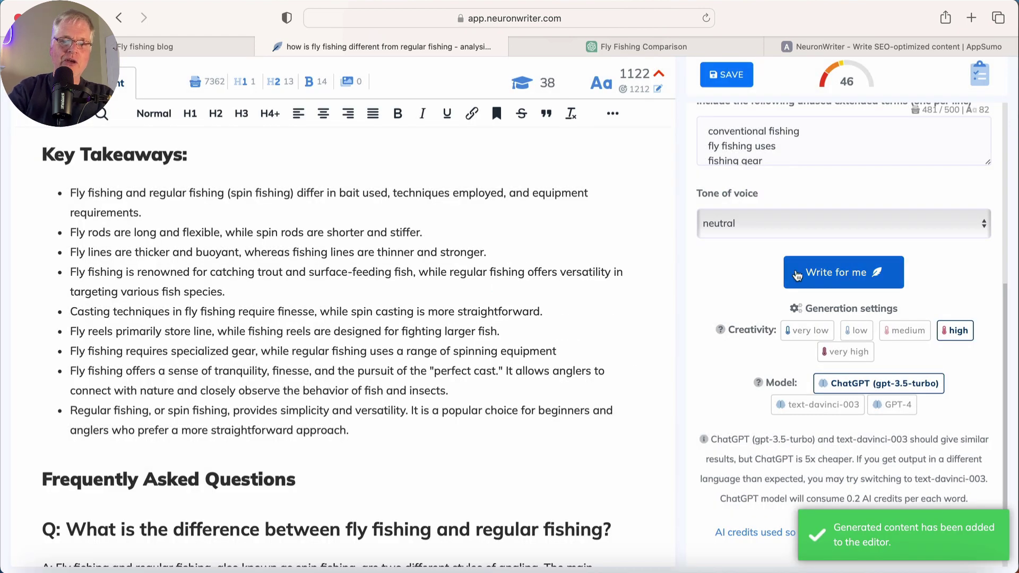
scroll(560, 357, down, 5)
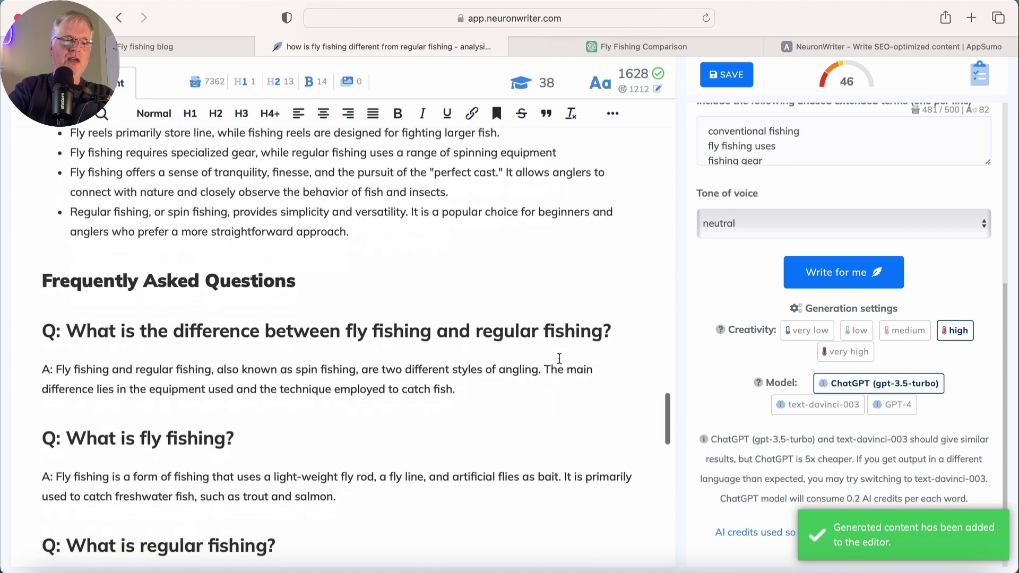
scroll(560, 358, down, 3)
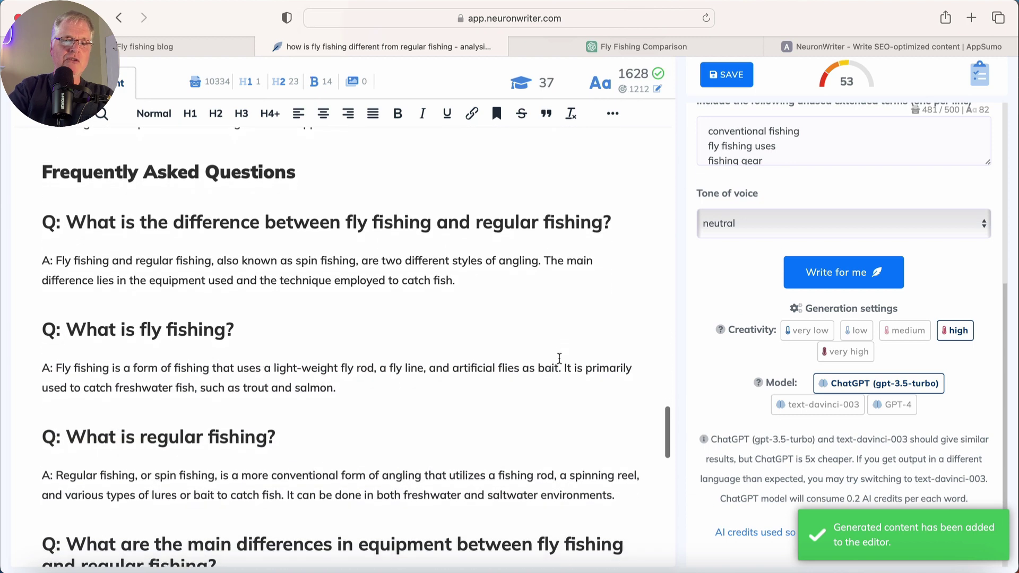
scroll(559, 359, down, 4)
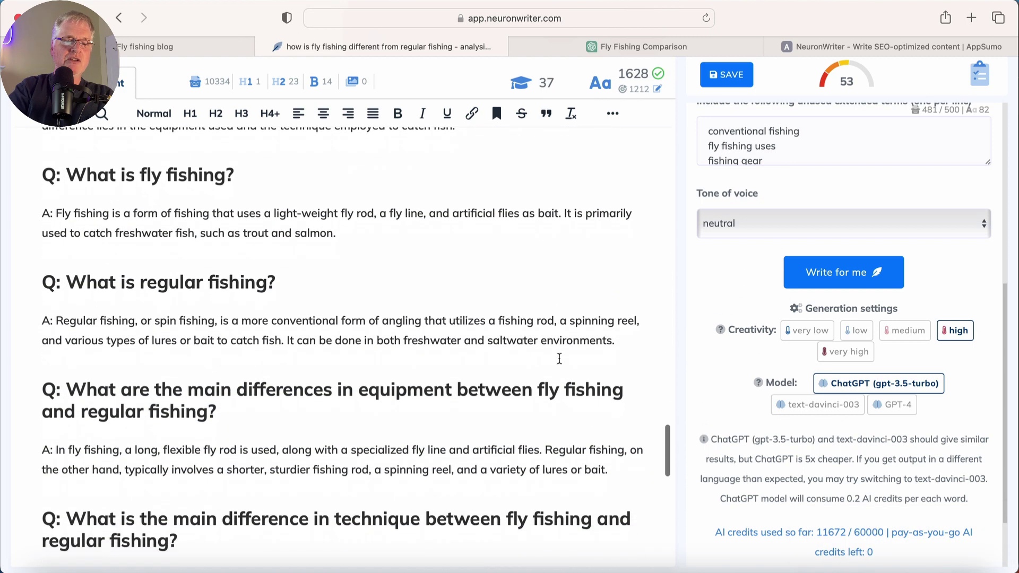
scroll(559, 358, down, 5)
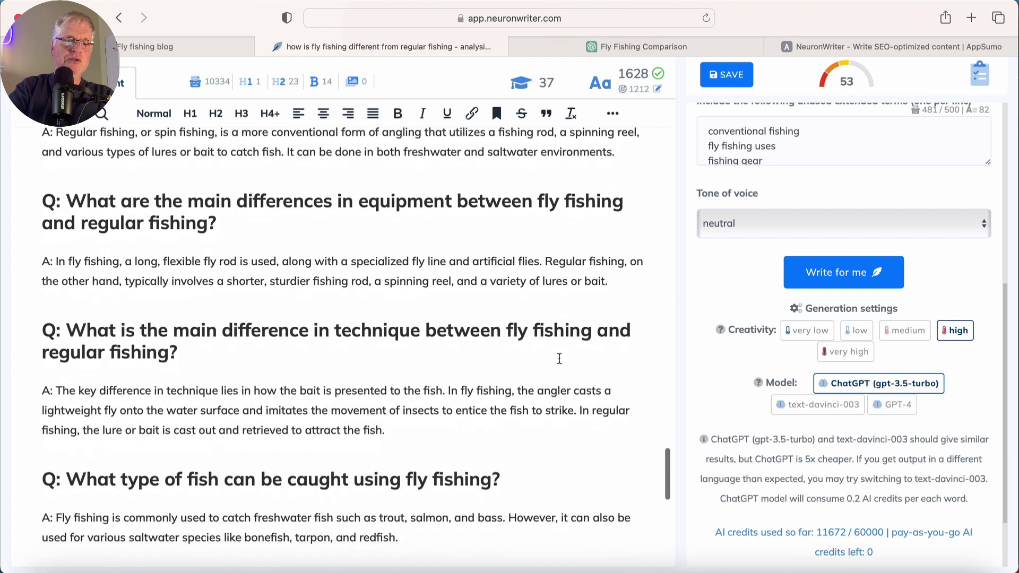
scroll(560, 358, down, 5)
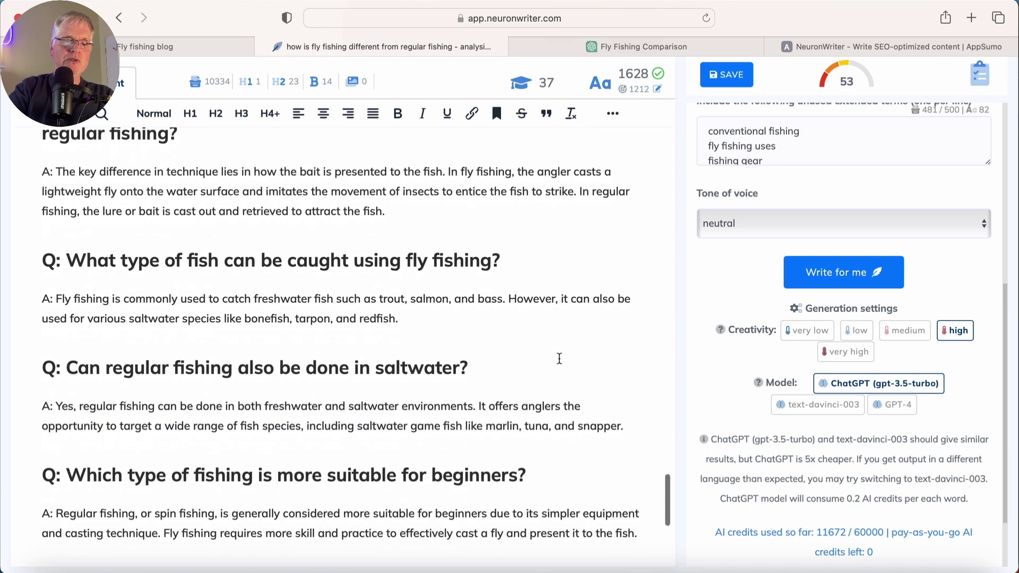
scroll(560, 358, down, 4)
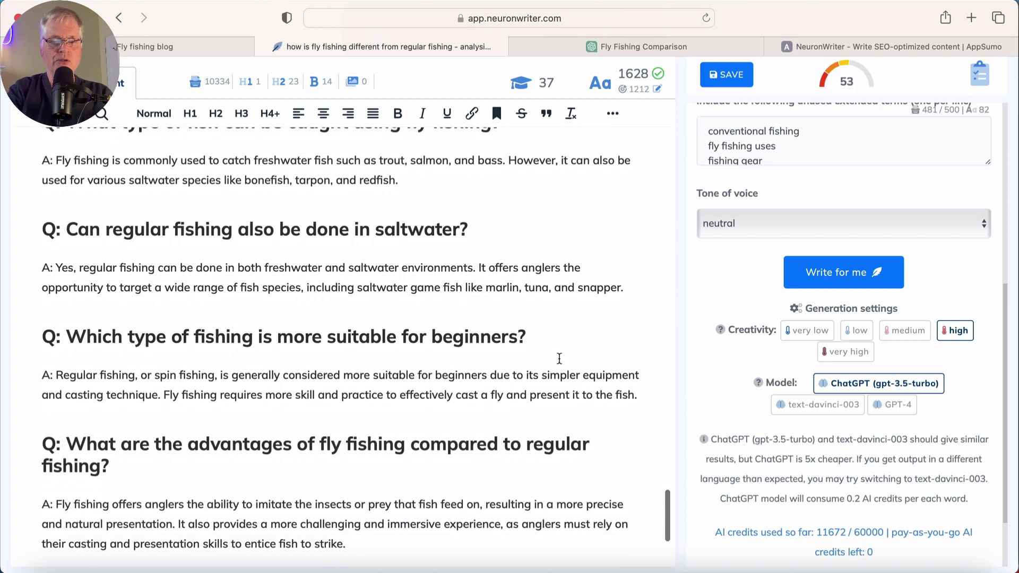
scroll(560, 359, down, 2)
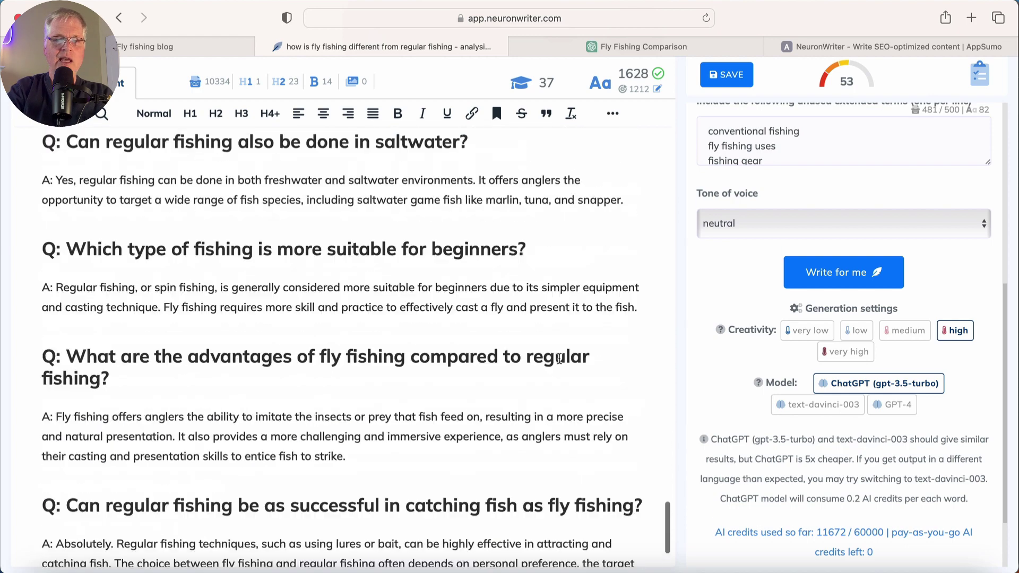
scroll(559, 358, up, 10)
scroll(887, 268, up, 7)
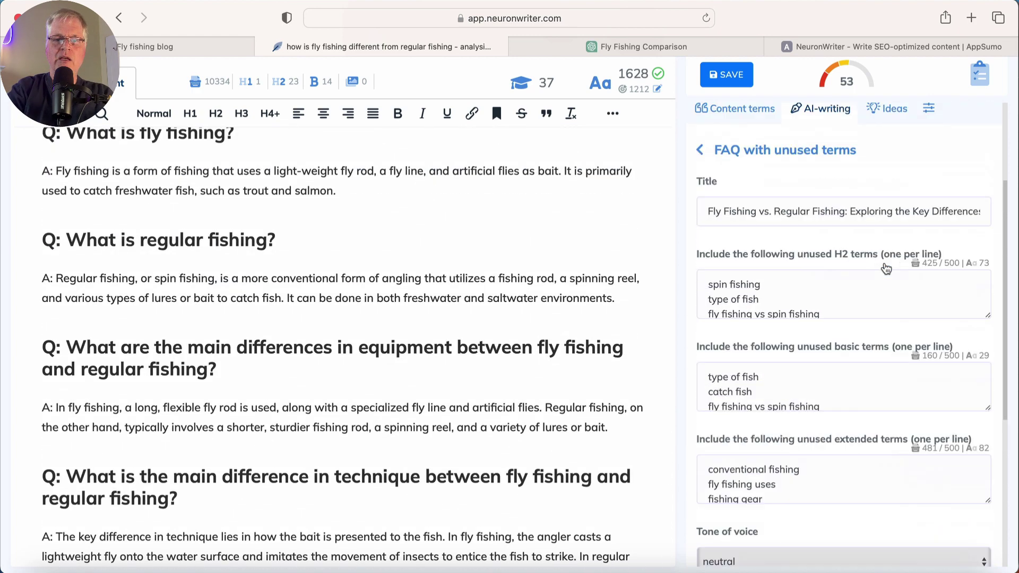
scroll(887, 268, up, 5)
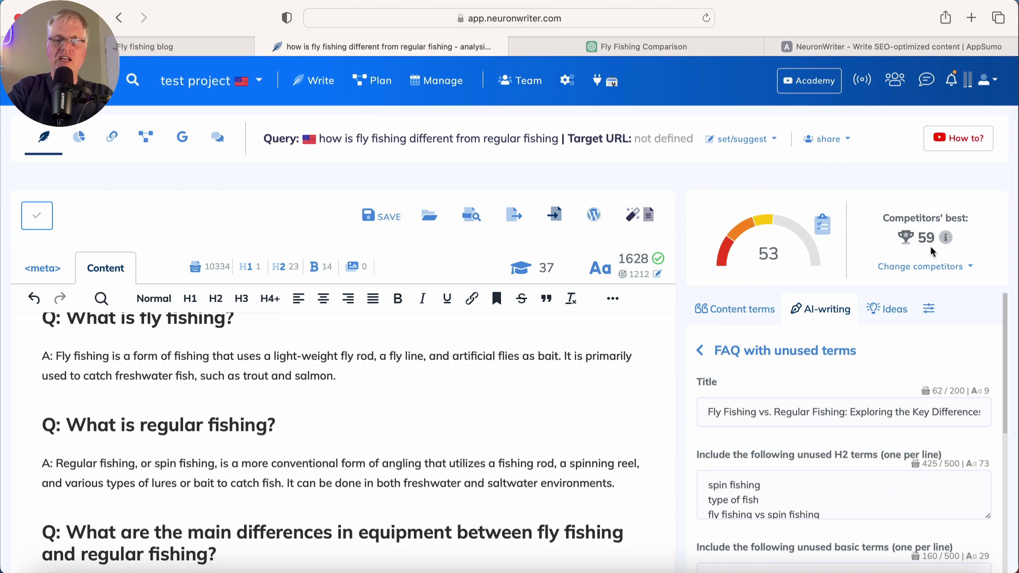
- Show the Content terms list of recommended basic and extended terms
scroll(429, 424, down, 10)
scroll(429, 424, up, 15)
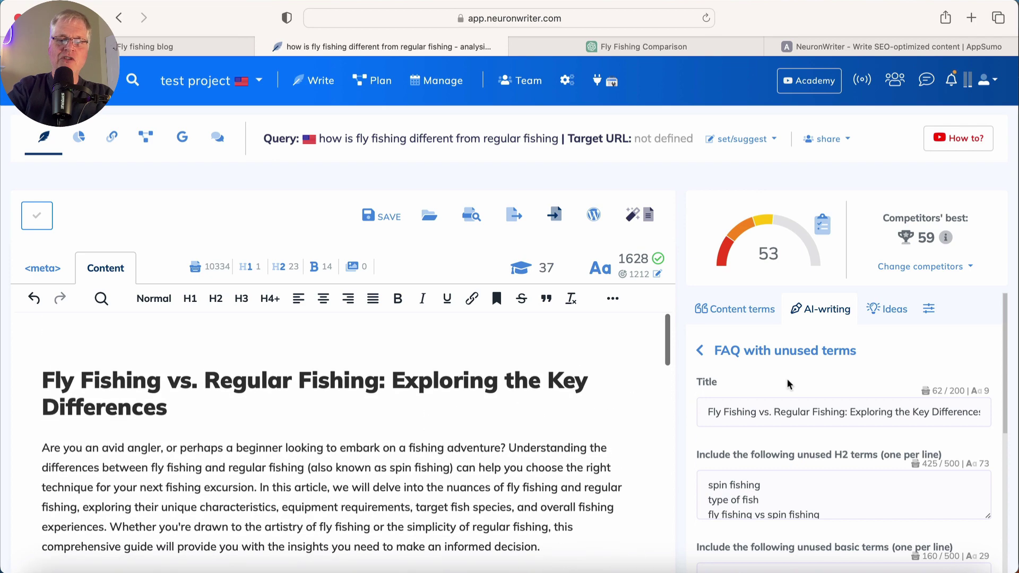
scroll(791, 385, down, 1)
scroll(759, 374, up, 1)
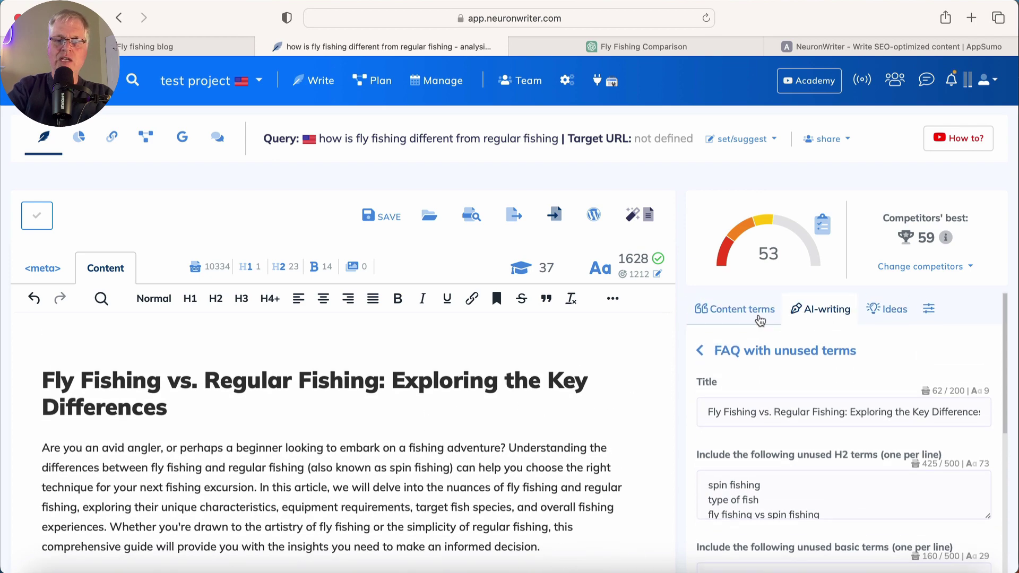
click(759, 317)
scroll(829, 379, down, 1)
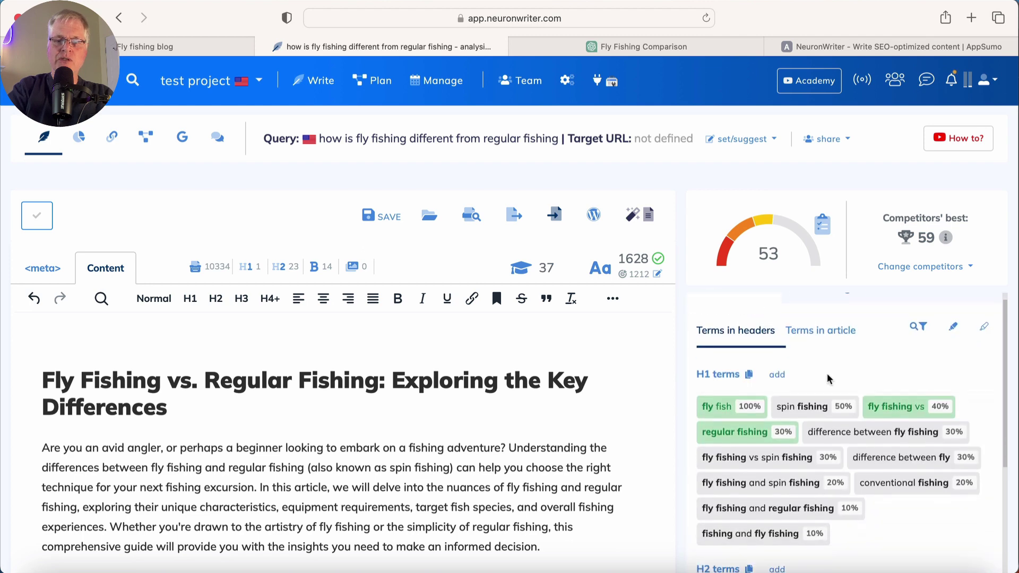
scroll(829, 379, down, 6)
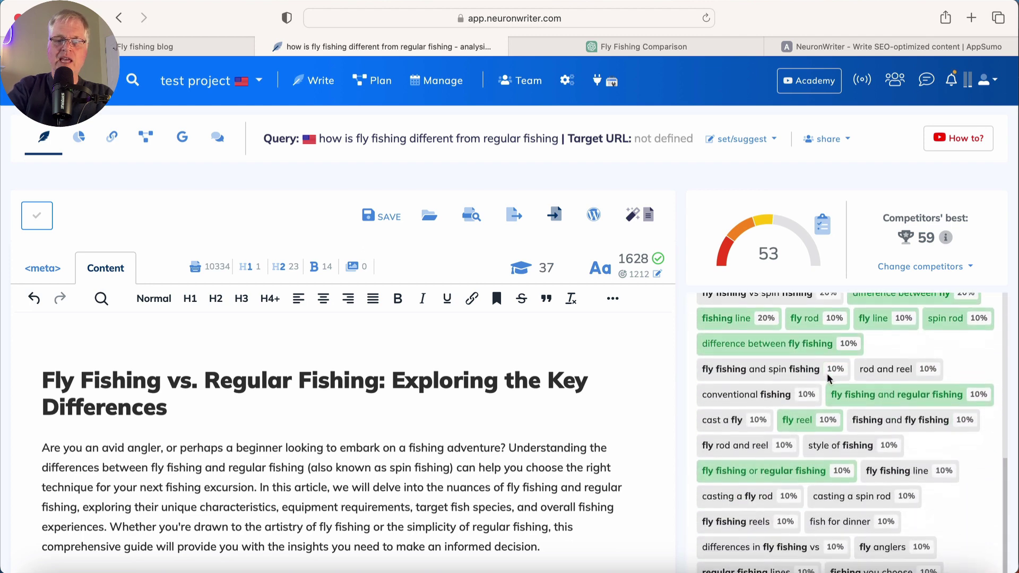
scroll(451, 441, down, 4)
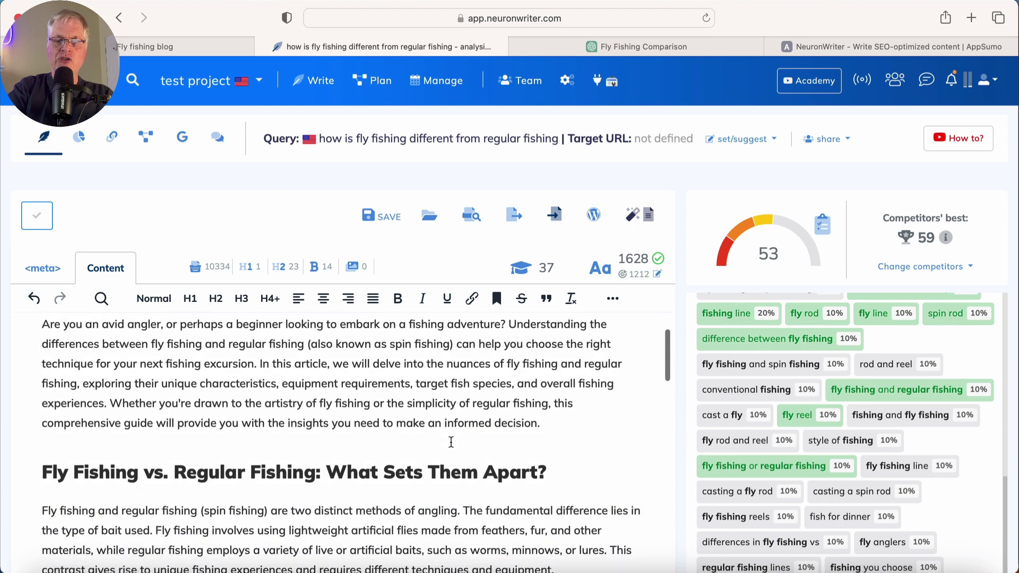
scroll(825, 526, down, 1)
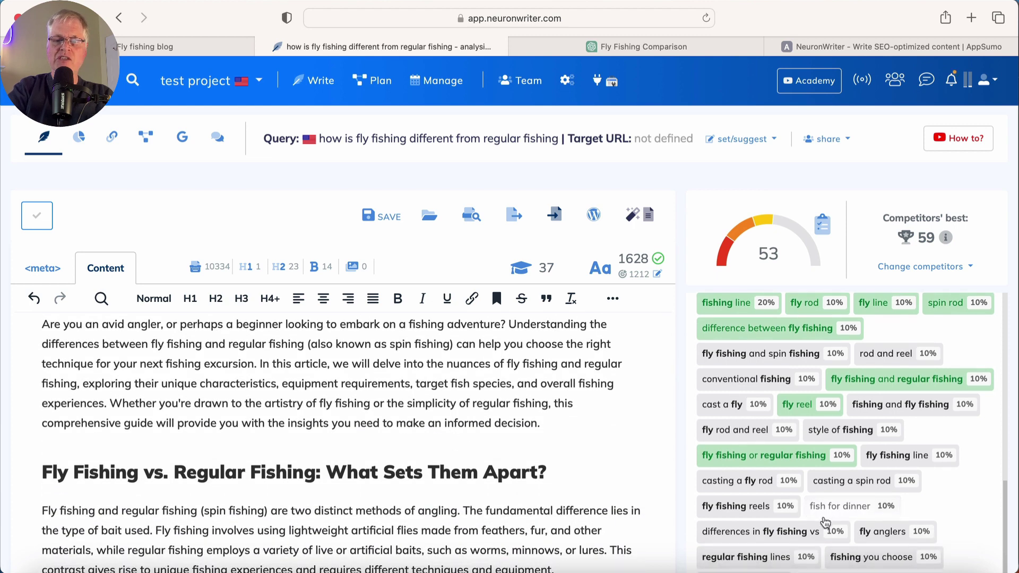
scroll(825, 523, up, 1)
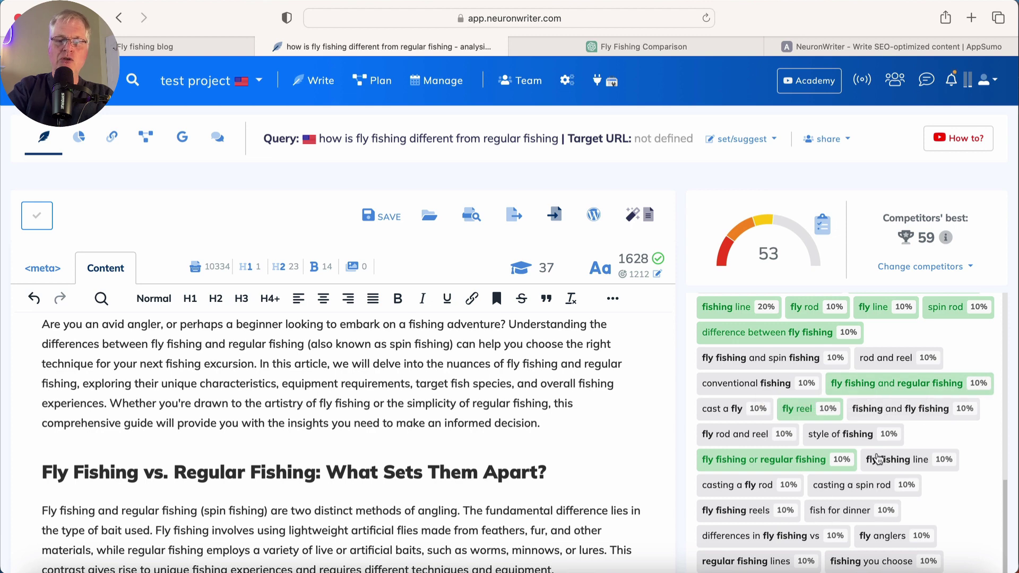
scroll(826, 417, up, 5)
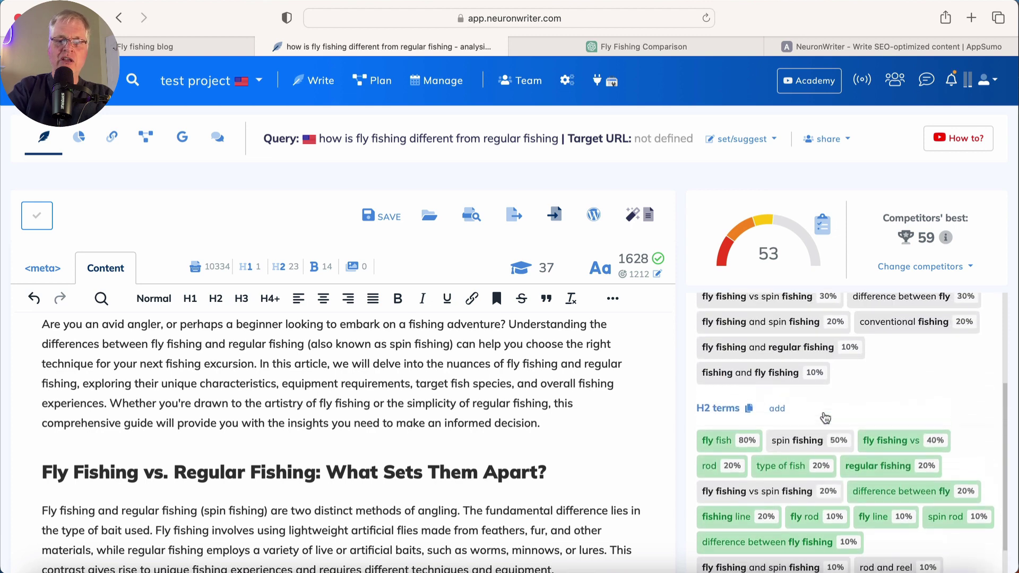
scroll(826, 418, up, 4)
- Show Terms in article to see how often each term appears in the article
click(831, 351)
scroll(880, 384, down, 2)
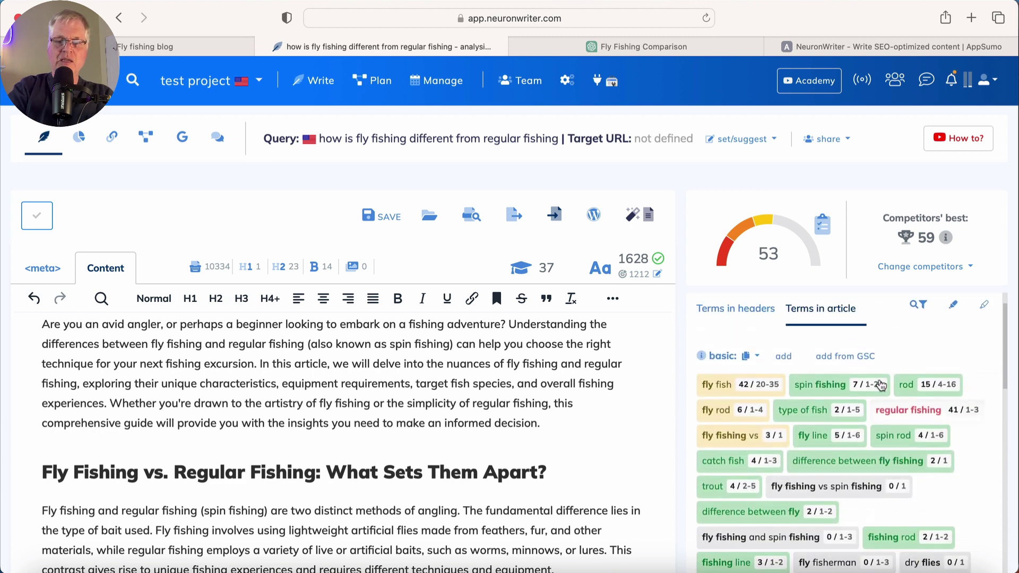
scroll(811, 436, down, 1)
scroll(811, 436, down, 1)
scroll(811, 437, down, 1)
scroll(811, 436, down, 1)
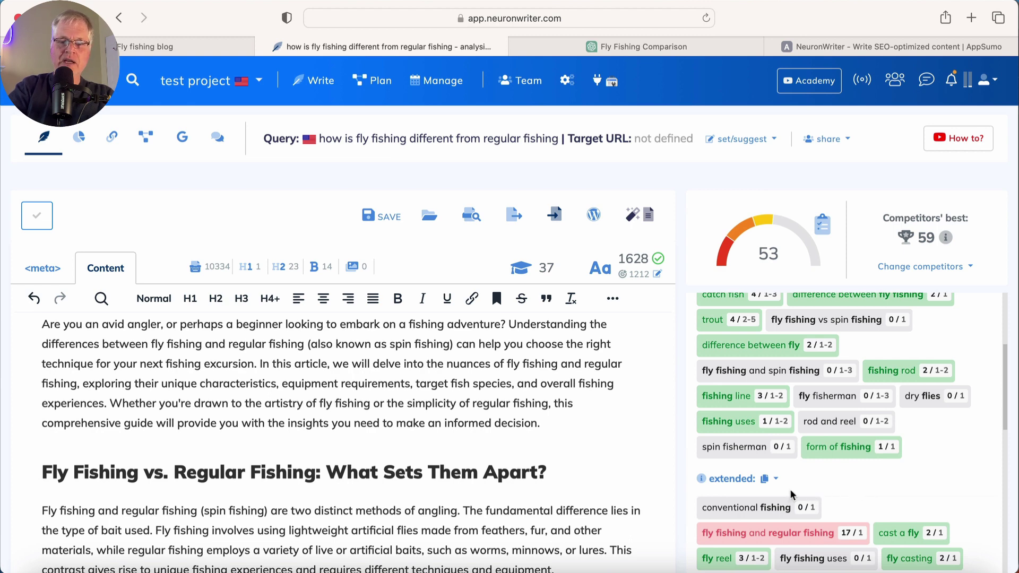
scroll(842, 435, up, 3)
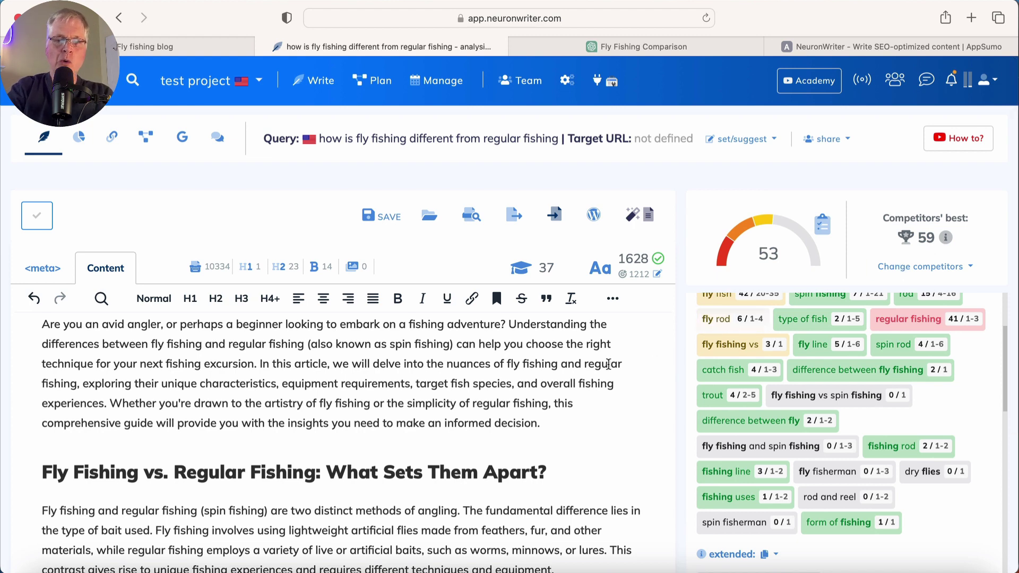
scroll(700, 381, down, 12)
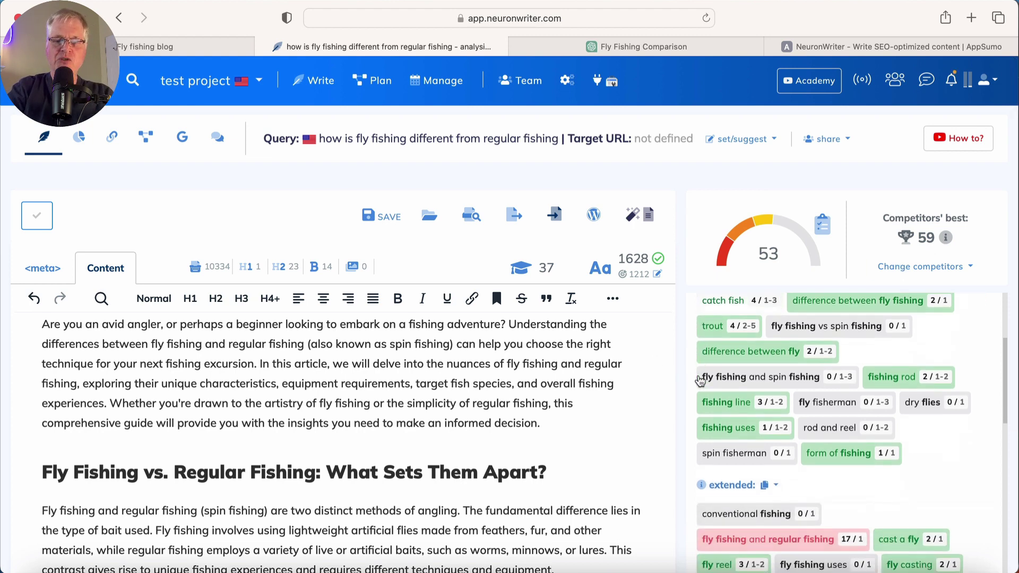
scroll(700, 381, down, 8)
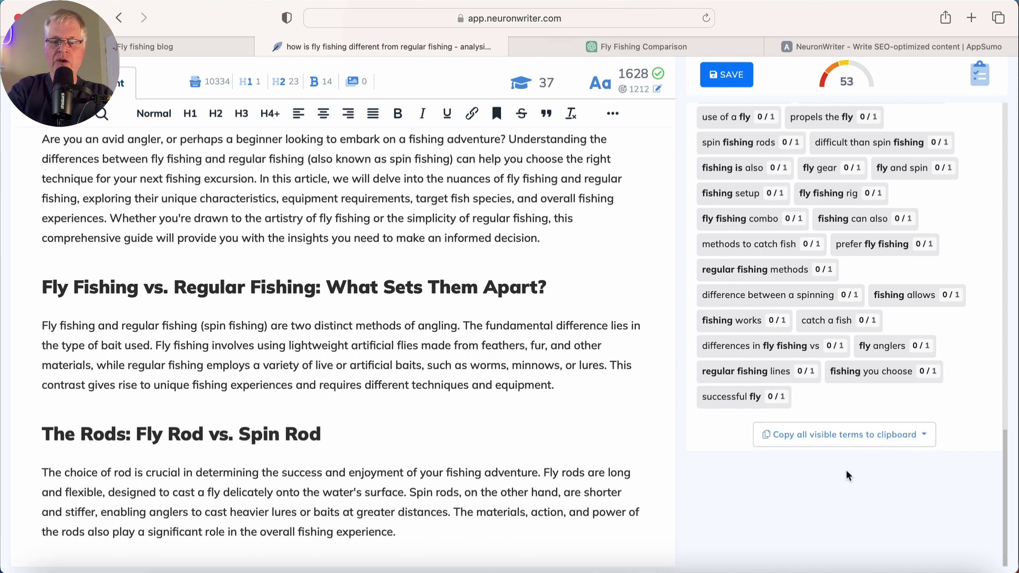
click(923, 435)
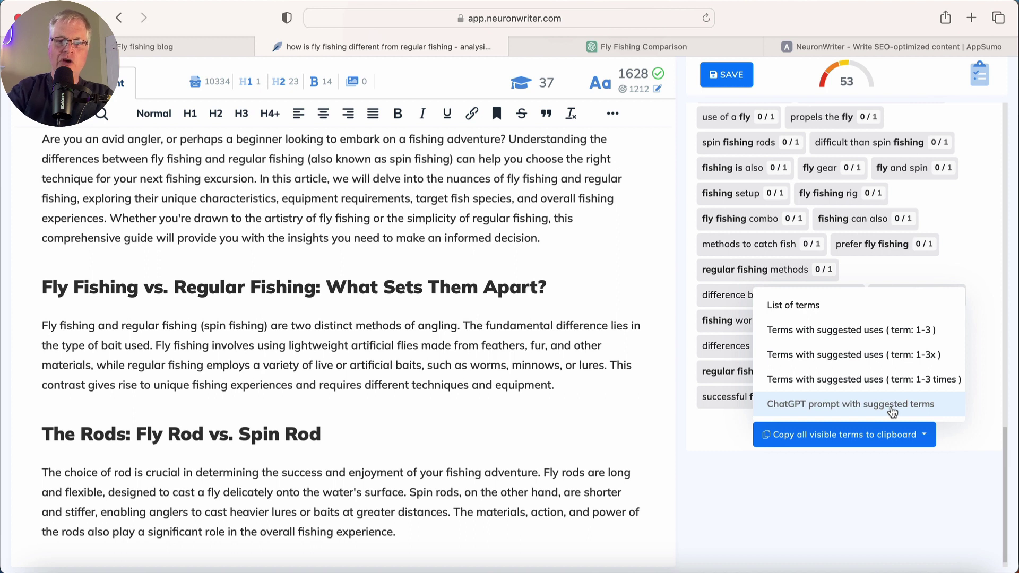
click(745, 492)
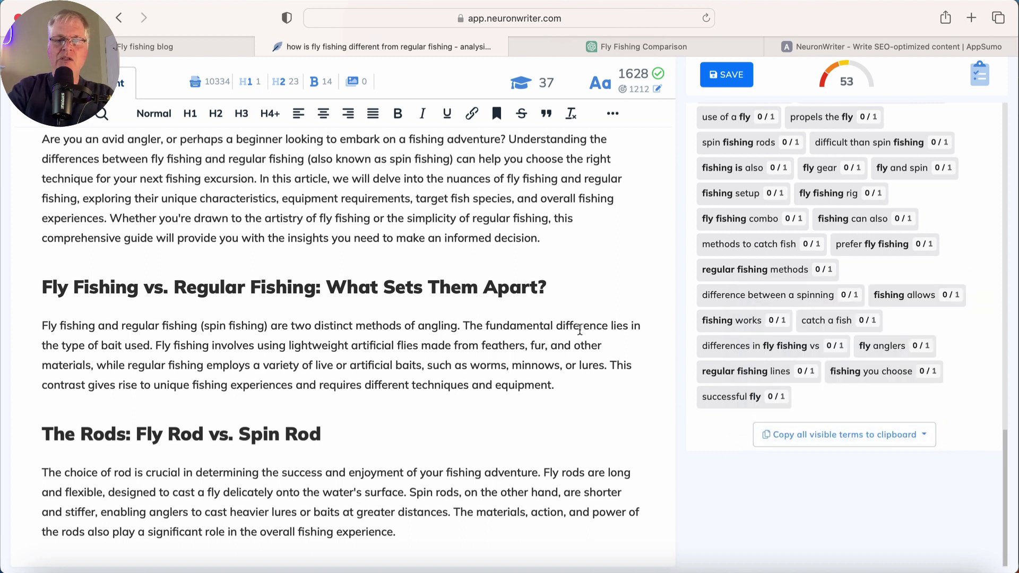
scroll(580, 329, up, 3)
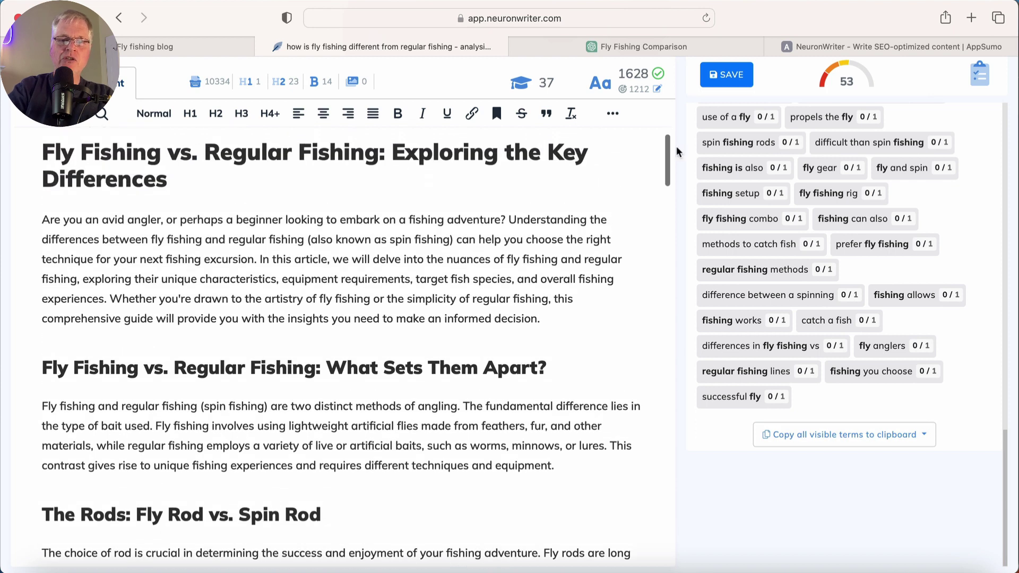
mouse_move(856, 47)
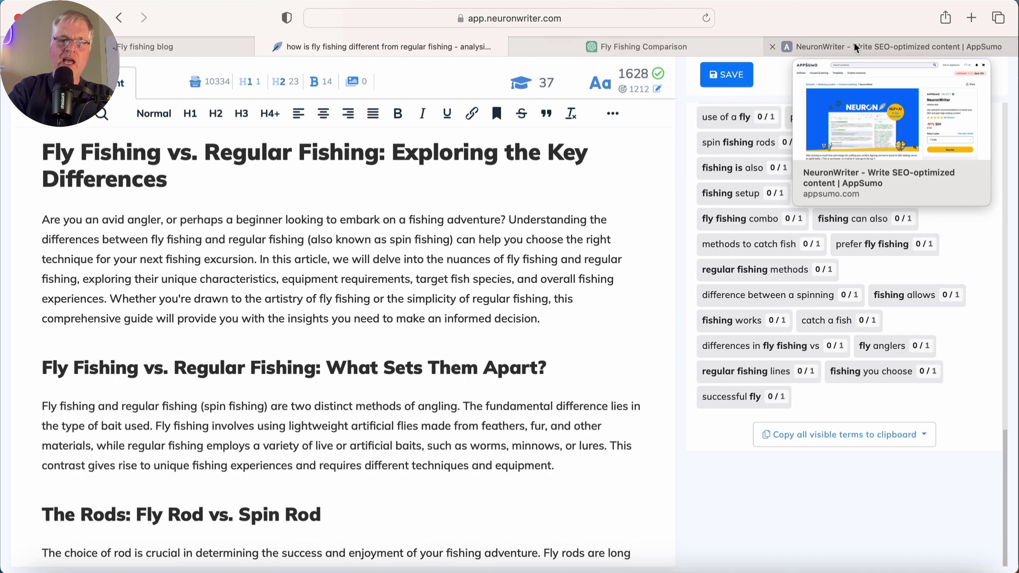
- Go to AppSumo's NeuronWriter deal page and scroll to the Single $69, Double $138, Multiple $207 plans
click(856, 49)
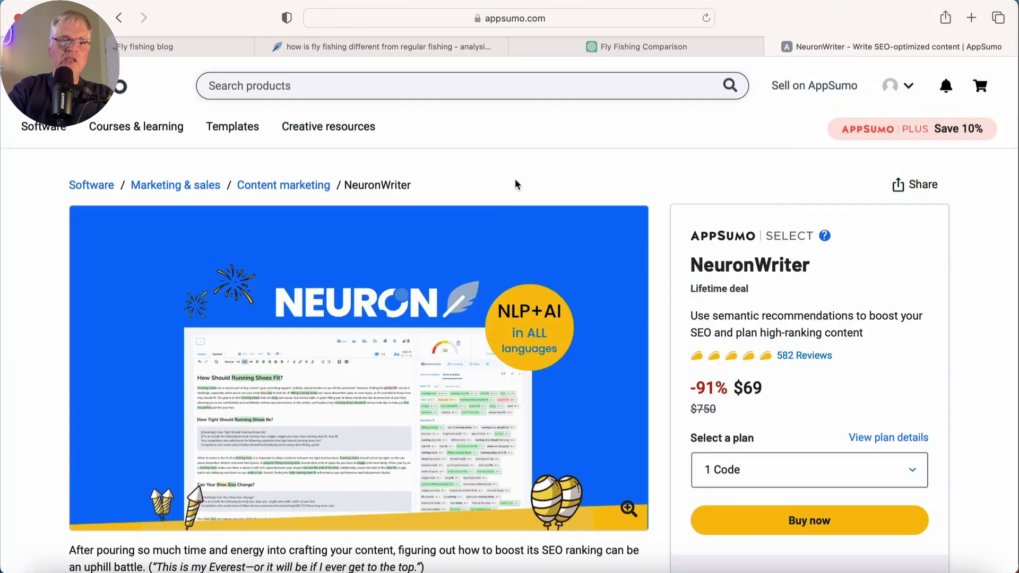
scroll(516, 180, down, 2)
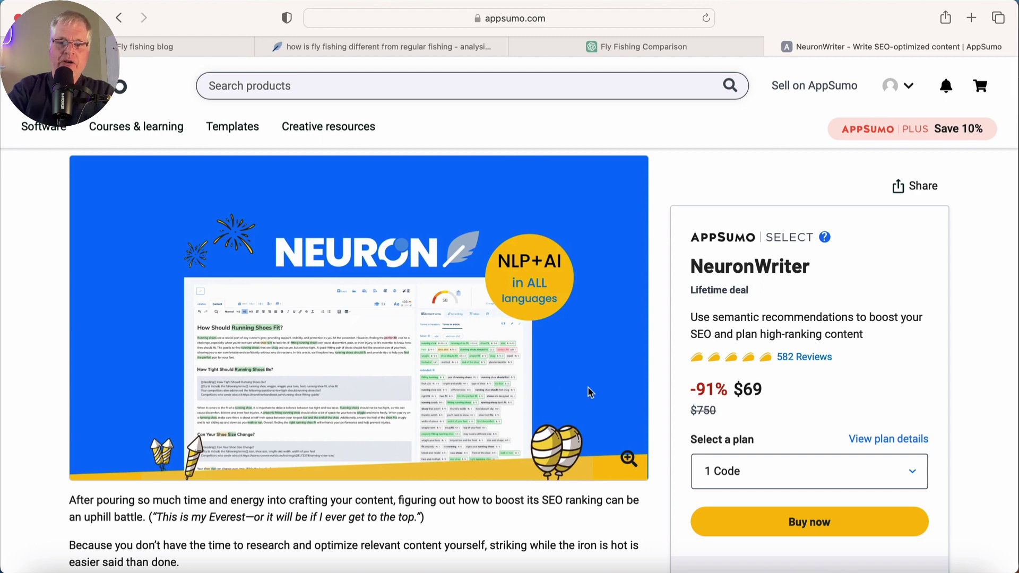
scroll(590, 393, down, 5)
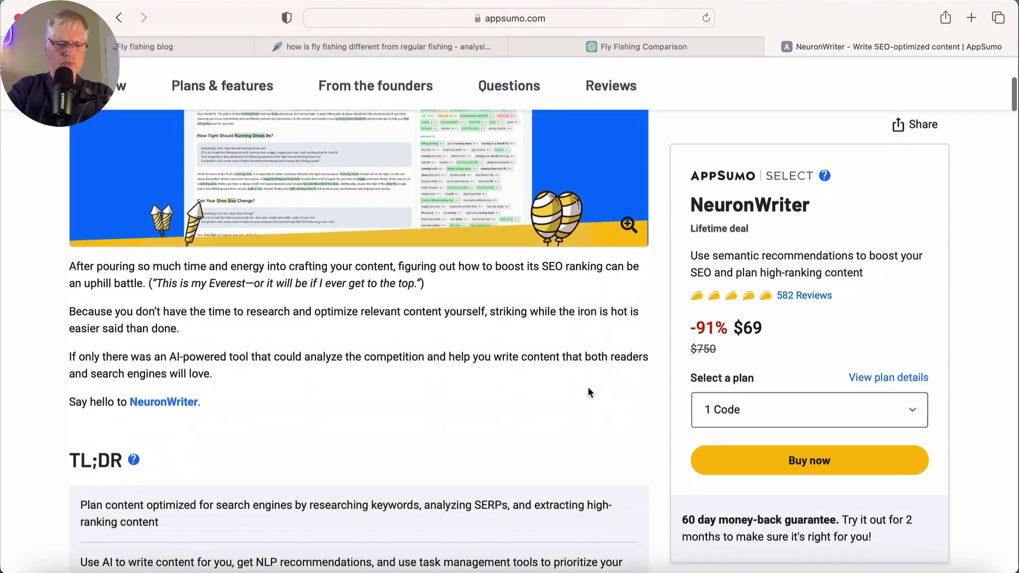
scroll(589, 393, down, 15)
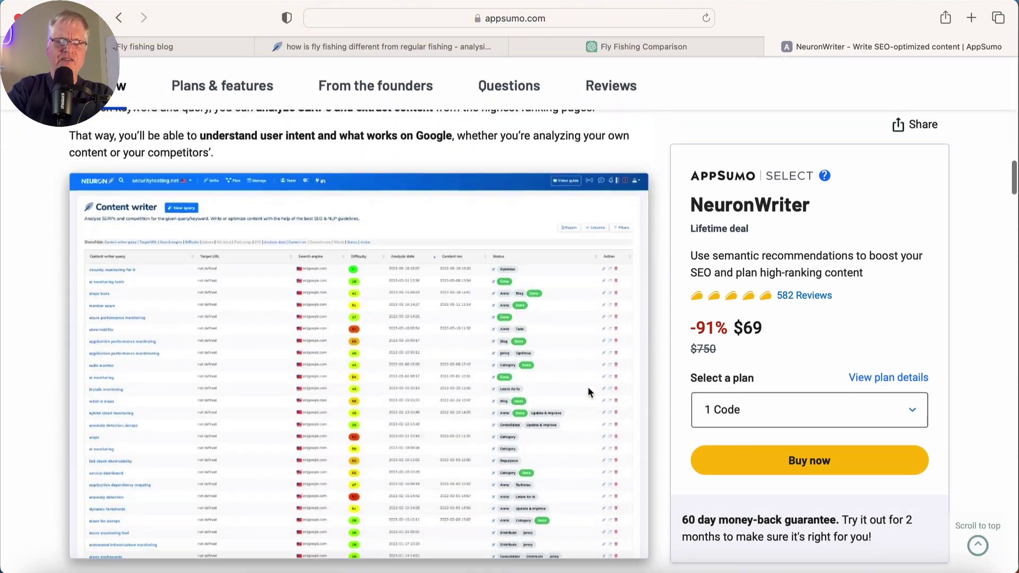
scroll(589, 393, down, 15)
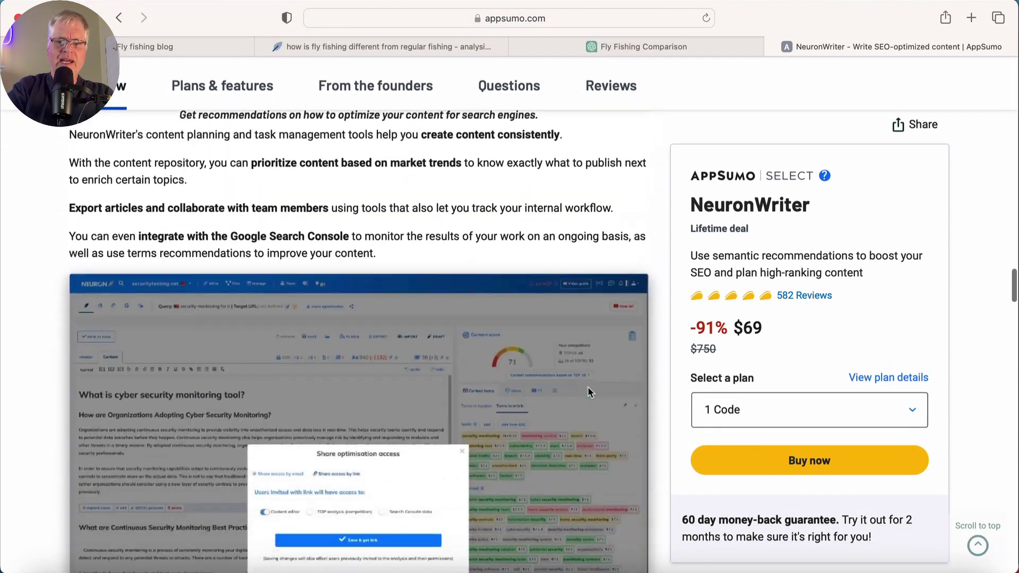
scroll(589, 393, down, 20)
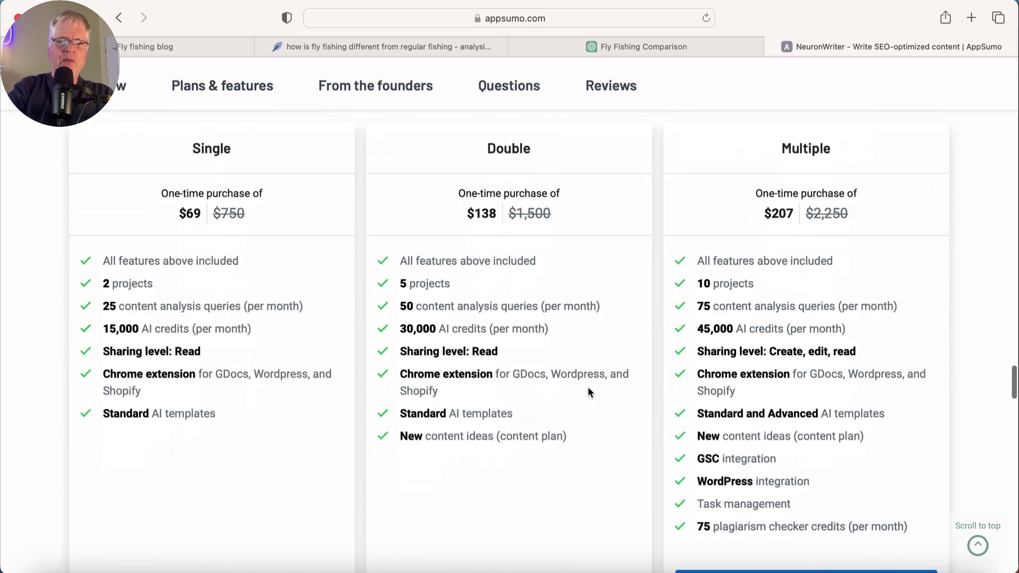
scroll(588, 391, up, 1)
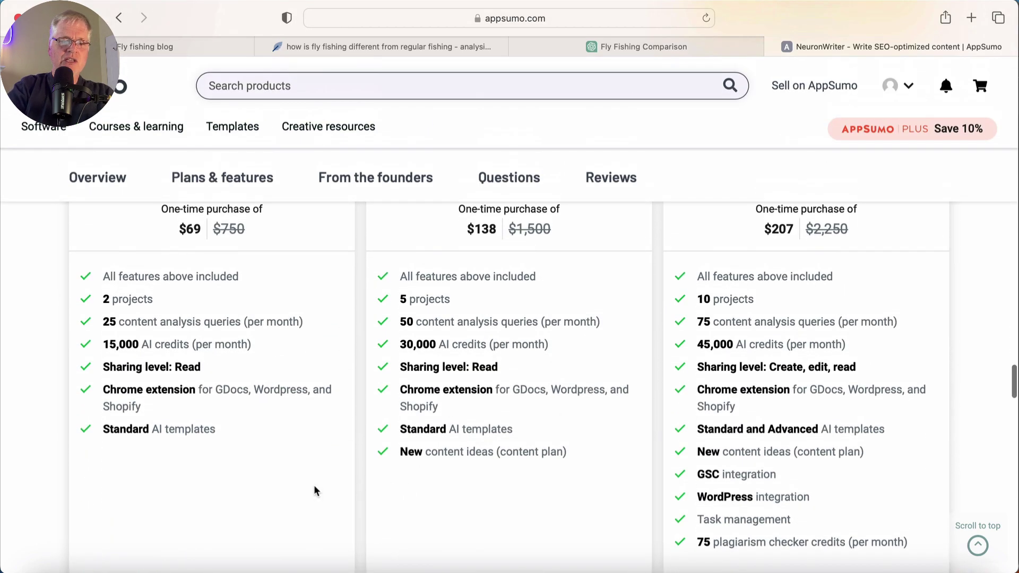
scroll(316, 490, up, 3)
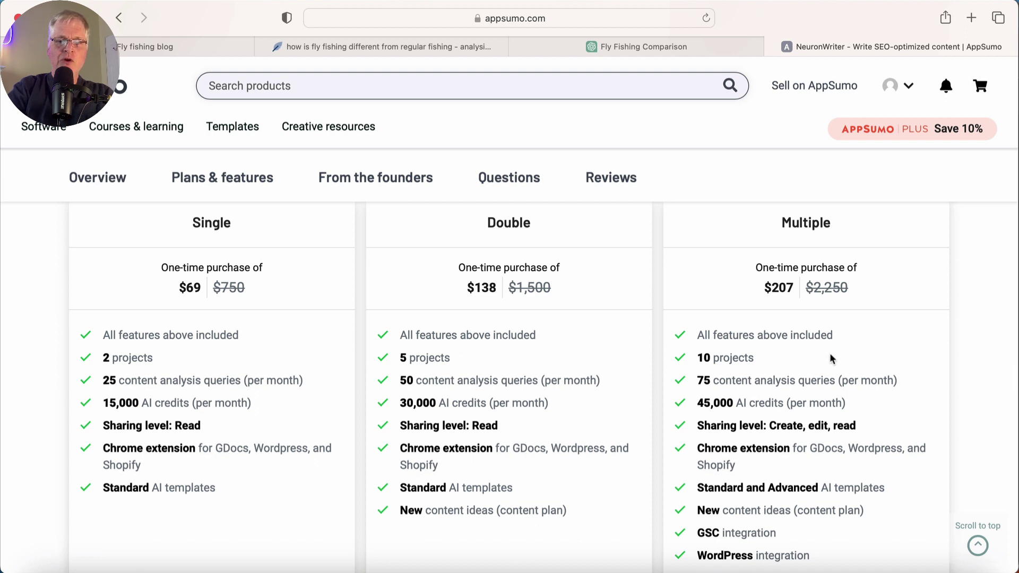
scroll(872, 355, down, 3)
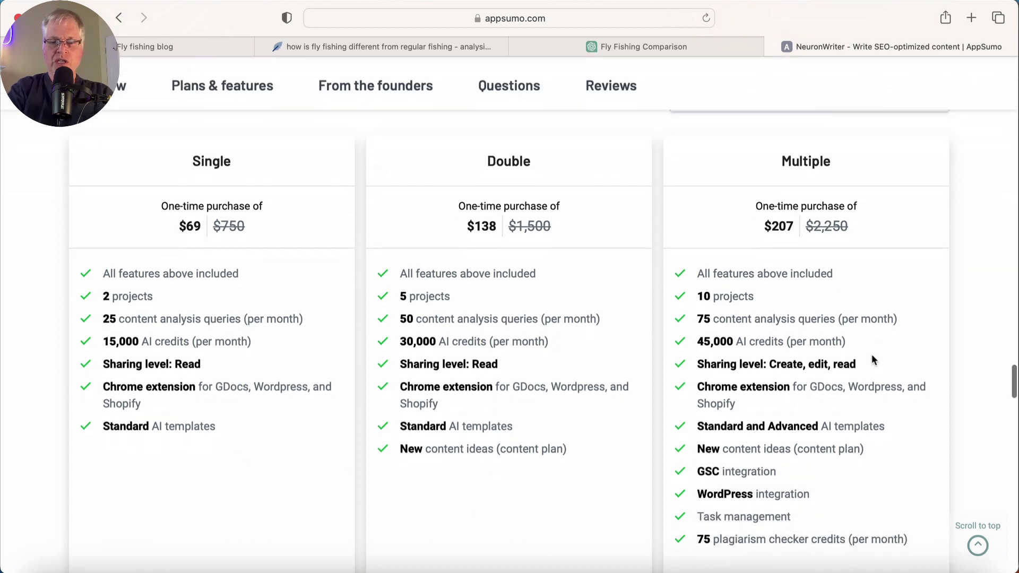